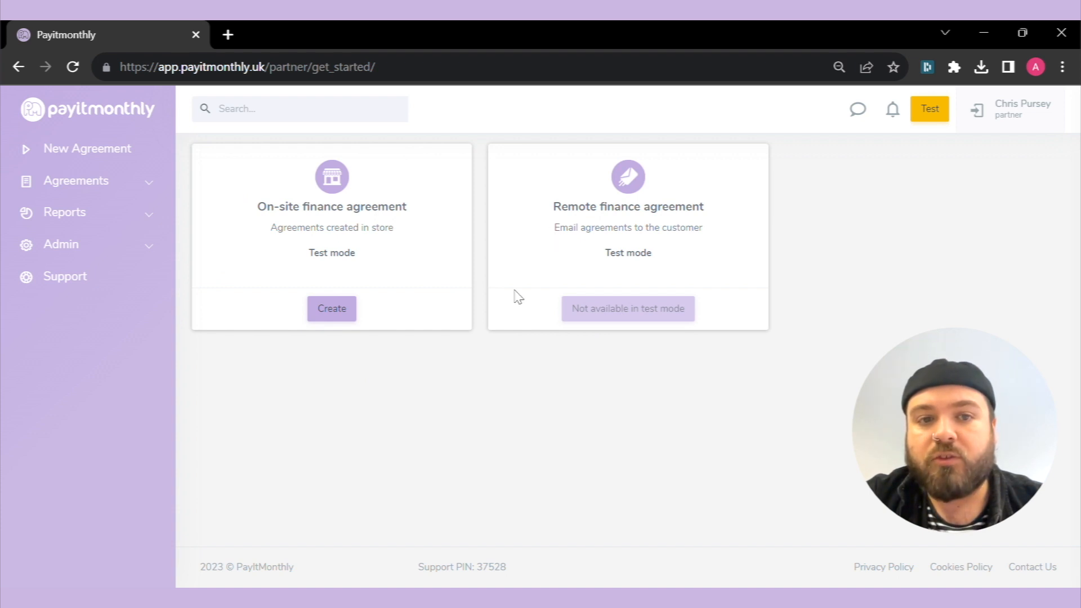
# Create an on-site finance agreement and describe the goods as "Bed Frame"
pyautogui.click(338, 314)
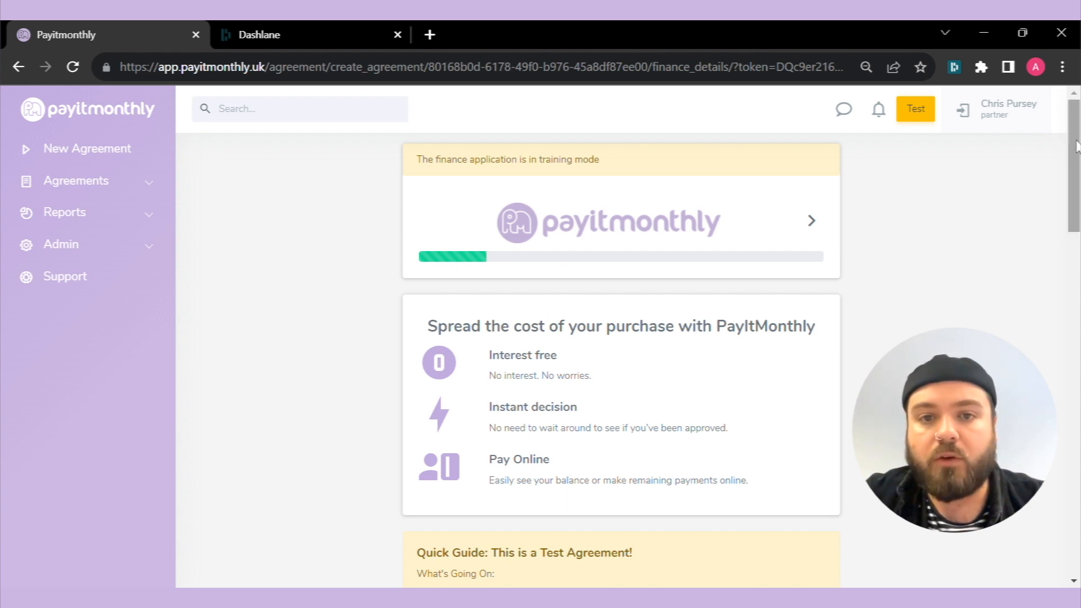
pyautogui.moveTo(1076, 146); pyautogui.dragTo(1078, 307)
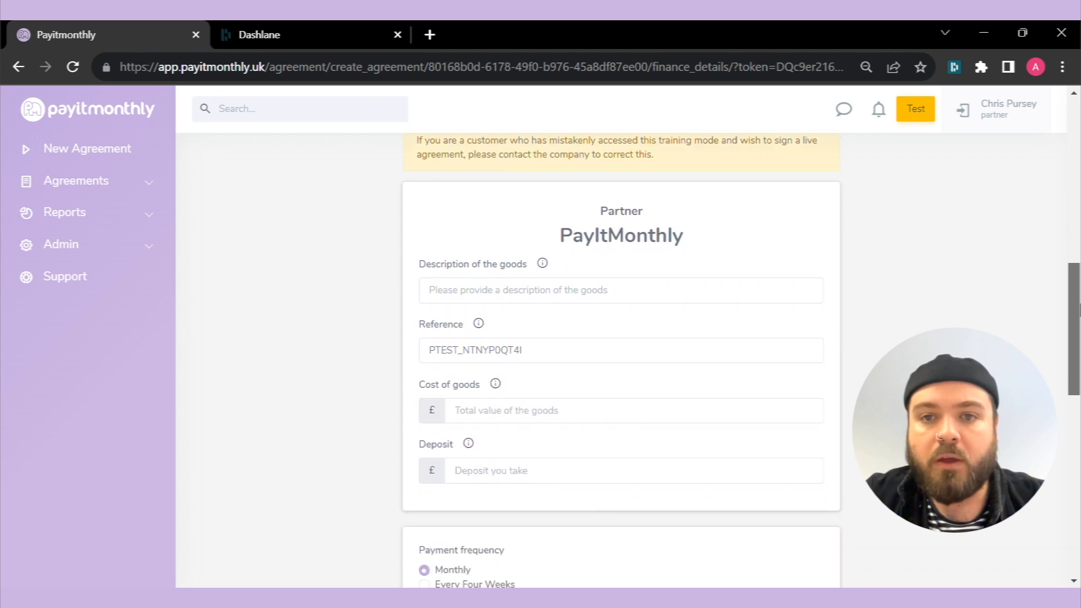
pyautogui.click(757, 302)
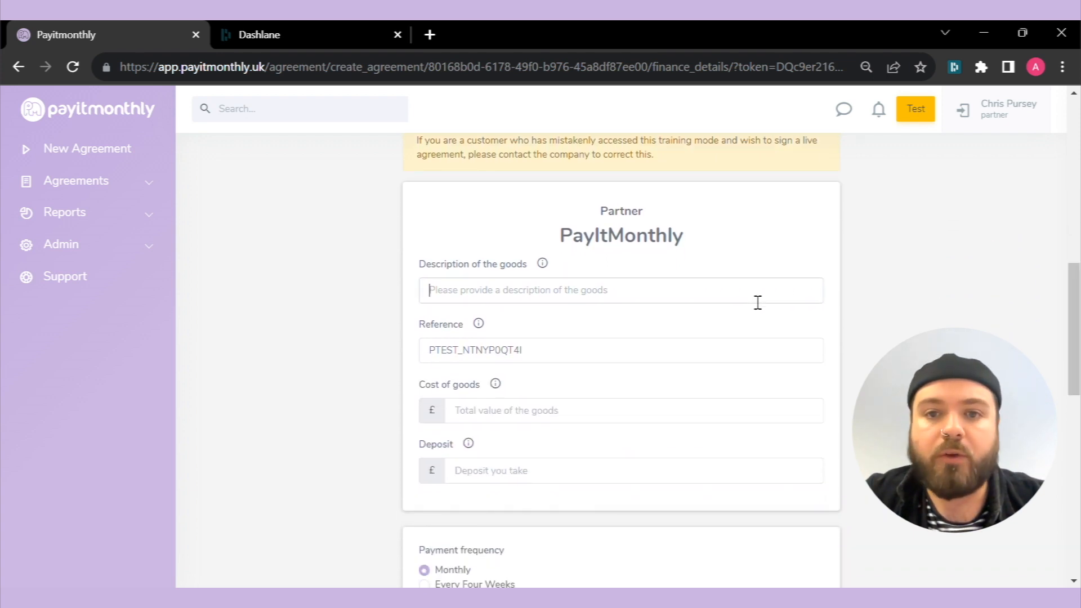
pyautogui.write('Bed F')
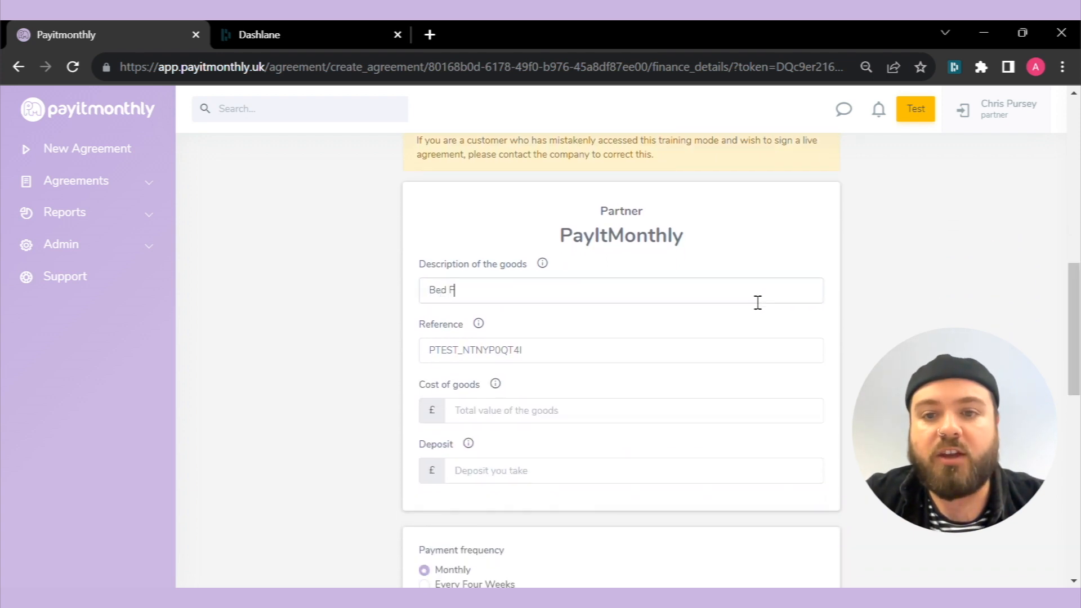
pyautogui.write('rame')
pyautogui.press('Tab')
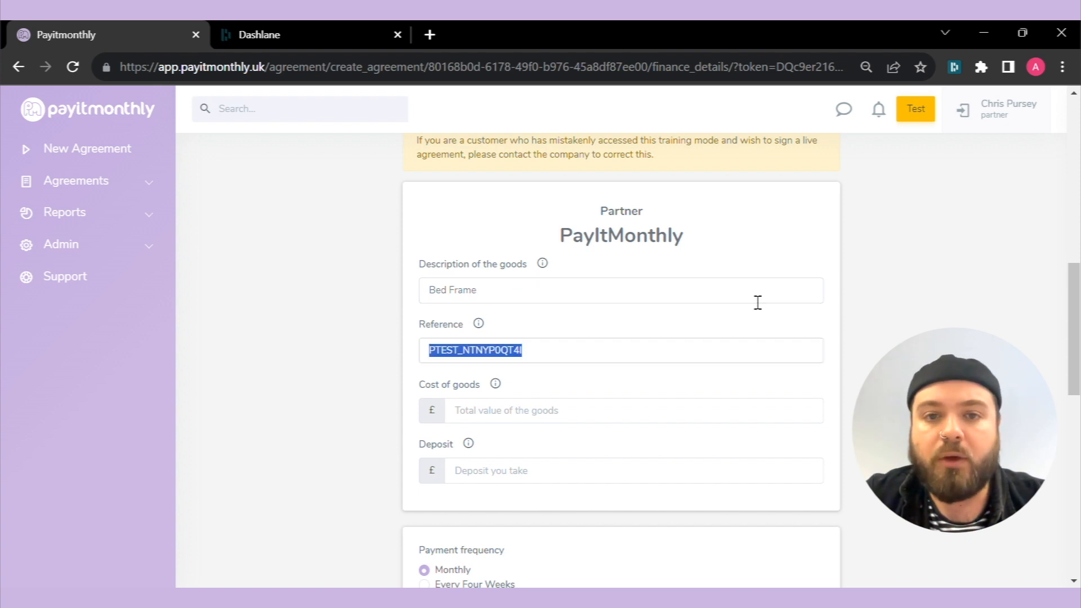
pyautogui.press('Right')
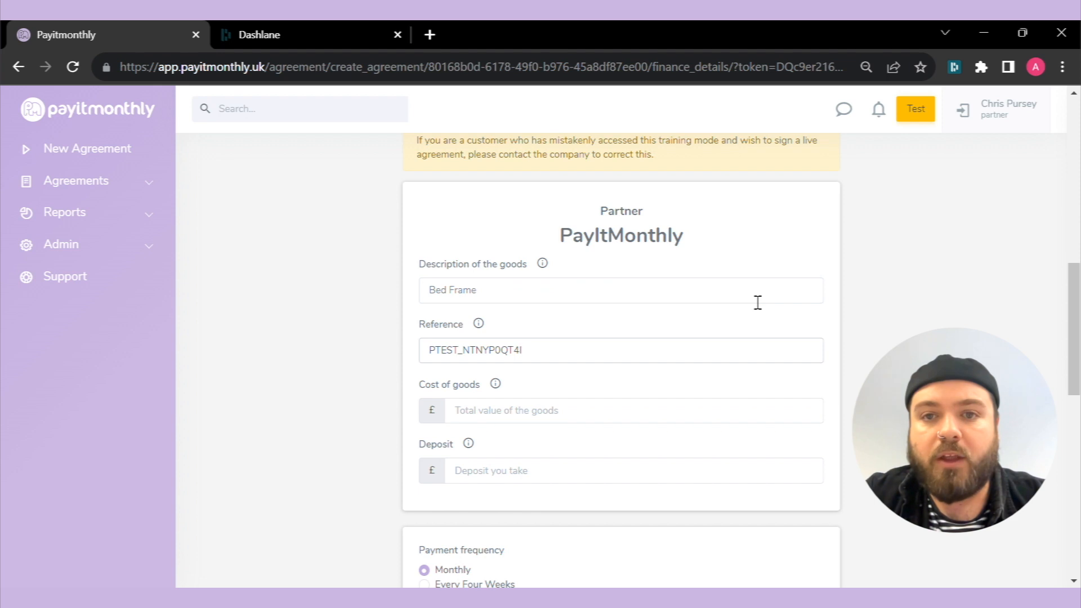
pyautogui.press('BackSpace')
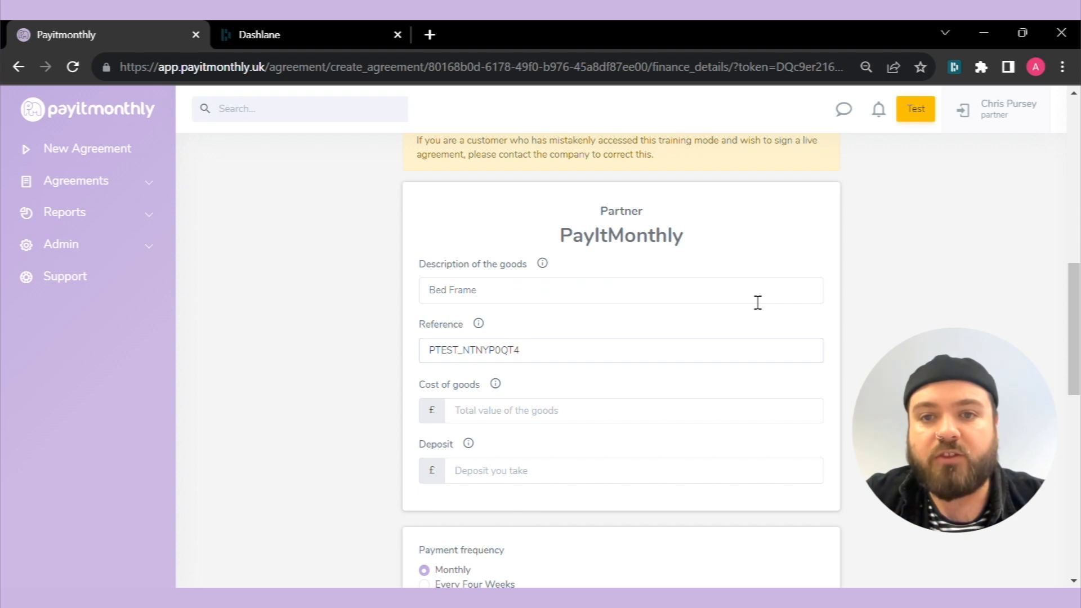
pyautogui.write('I')
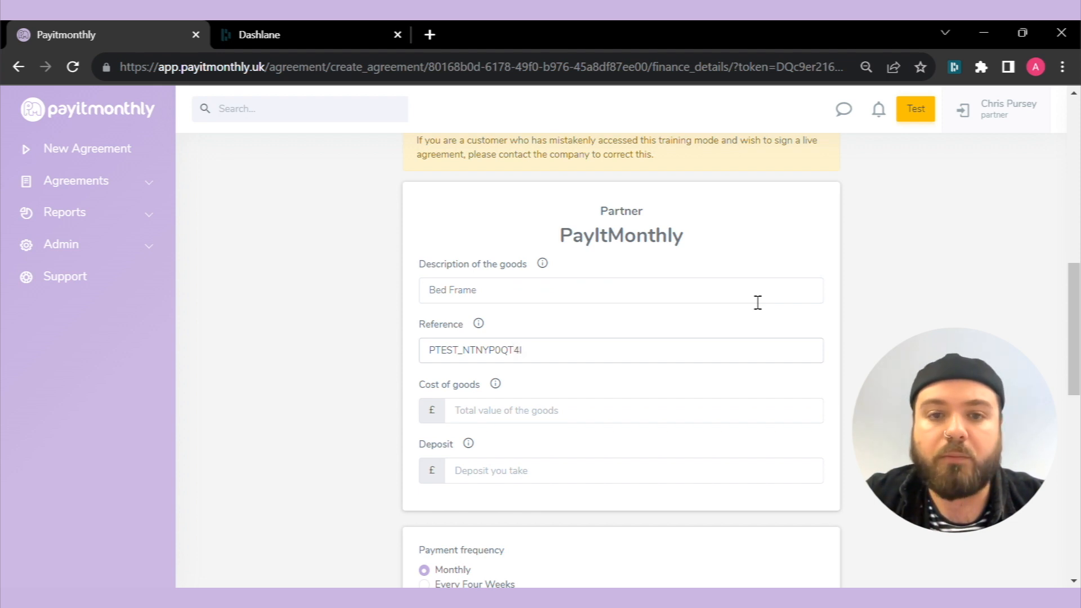
# Set the cost of goods to £300 and the deposit to £0
pyautogui.press('Tab')
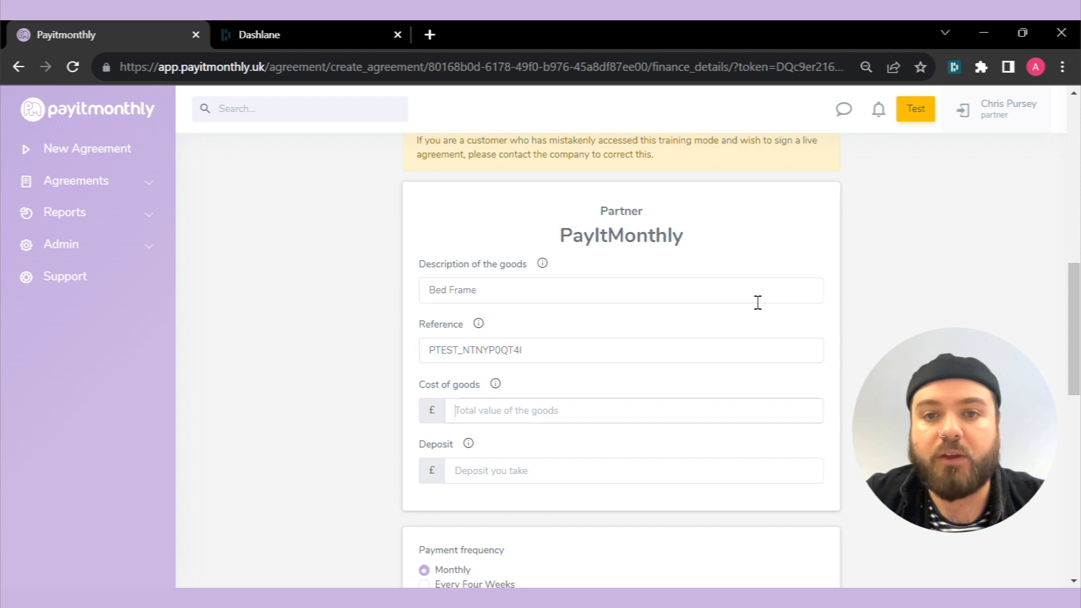
pyautogui.write('3')
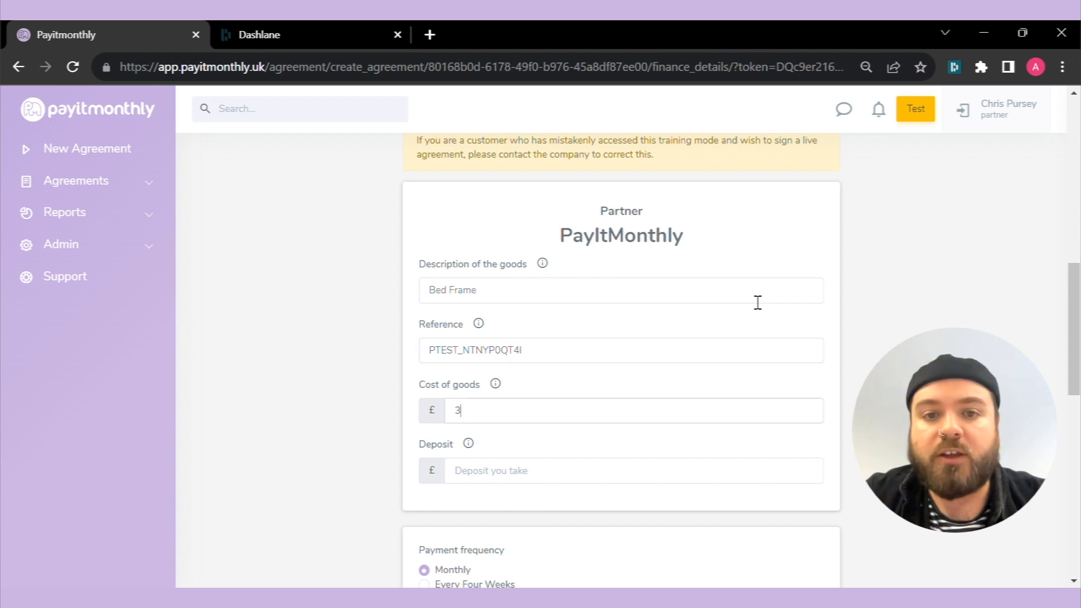
pyautogui.write('00')
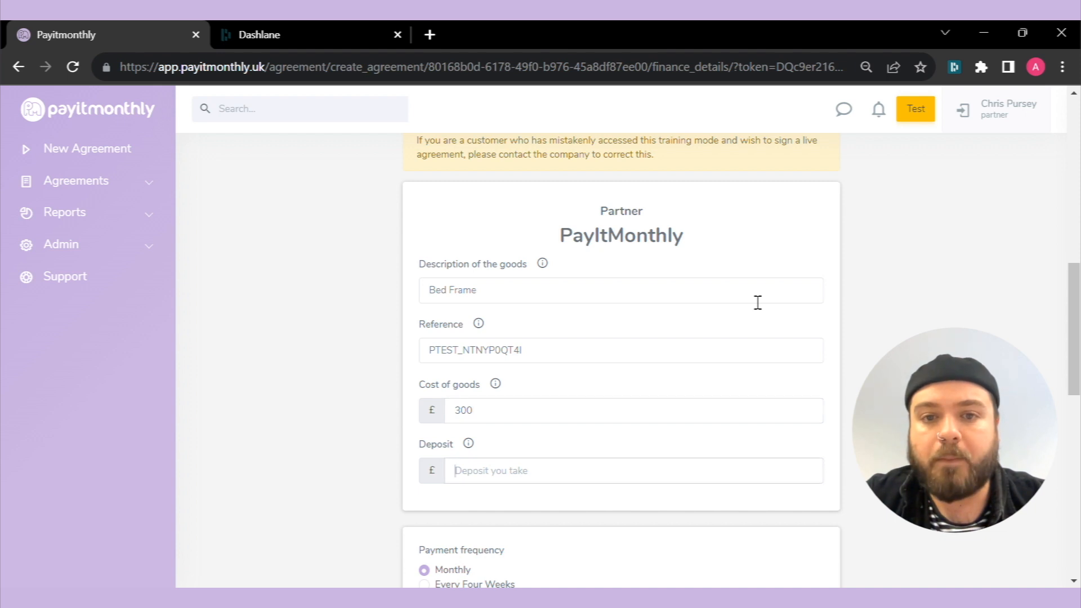
pyautogui.moveTo(468, 449)
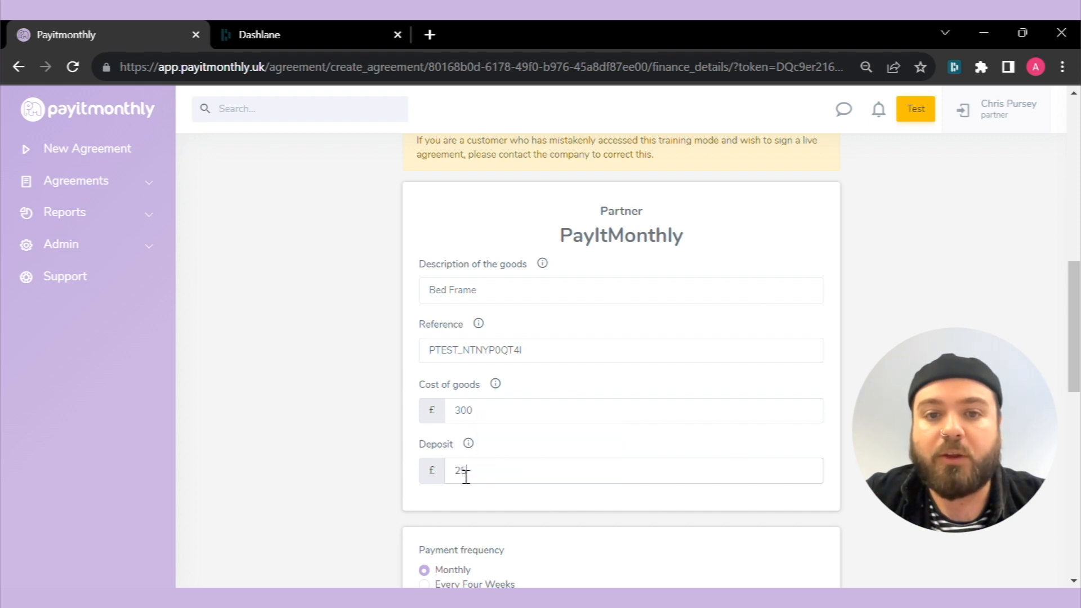
pyautogui.write('0')
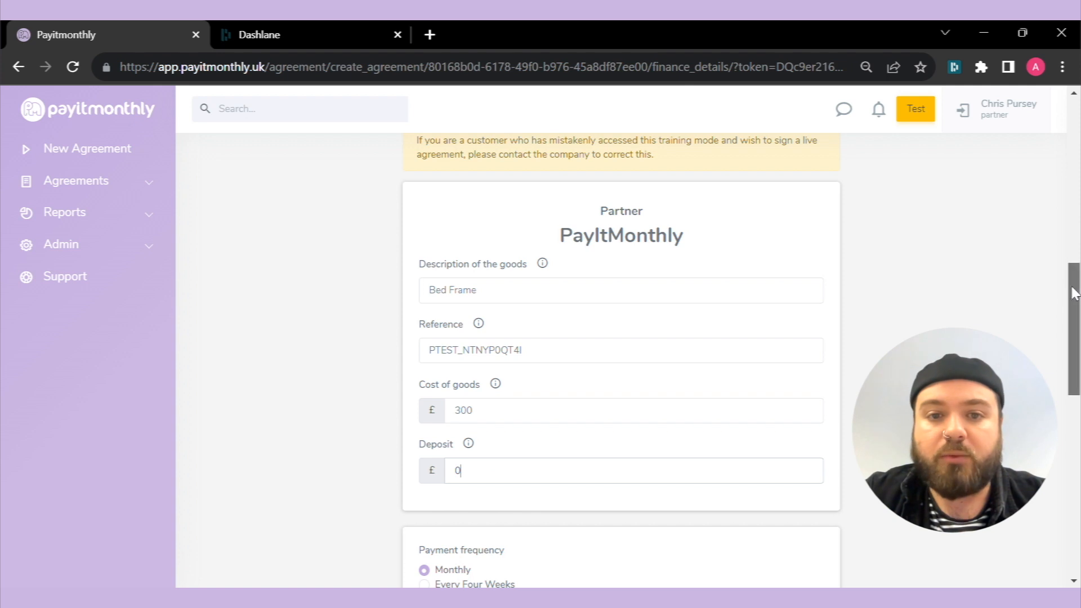
# Choose a monthly payment frequency with 12 payments
pyautogui.moveTo(1073, 293); pyautogui.dragTo(1076, 345)
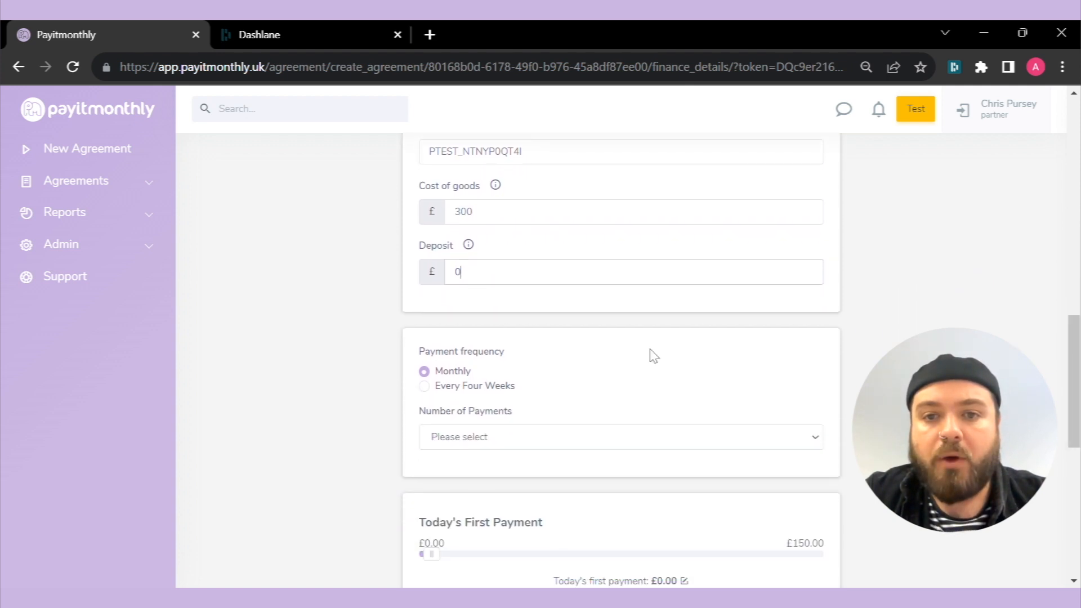
pyautogui.click(425, 386)
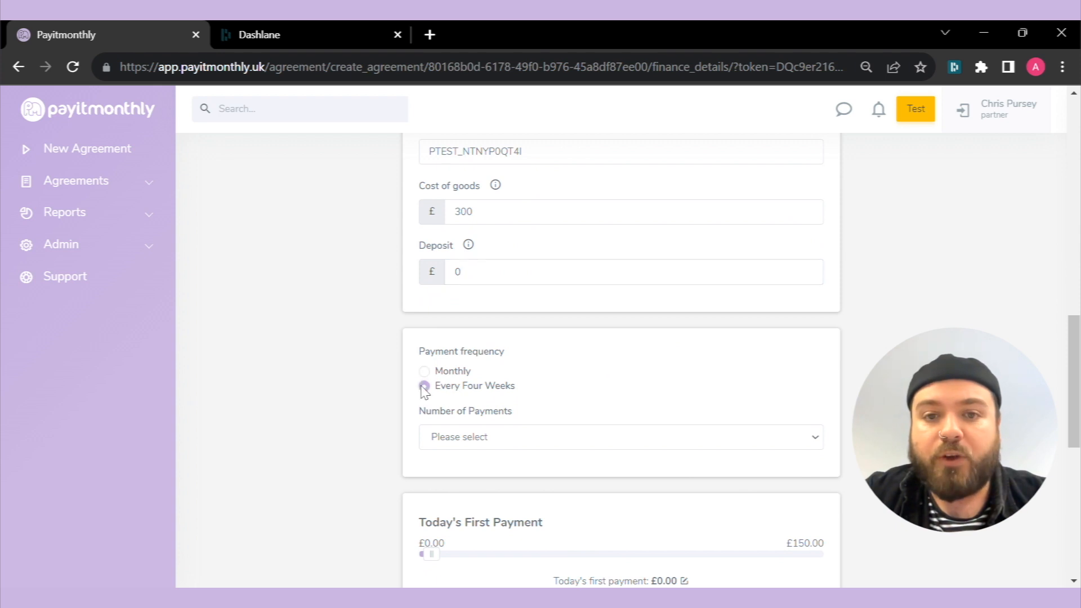
pyautogui.click(423, 373)
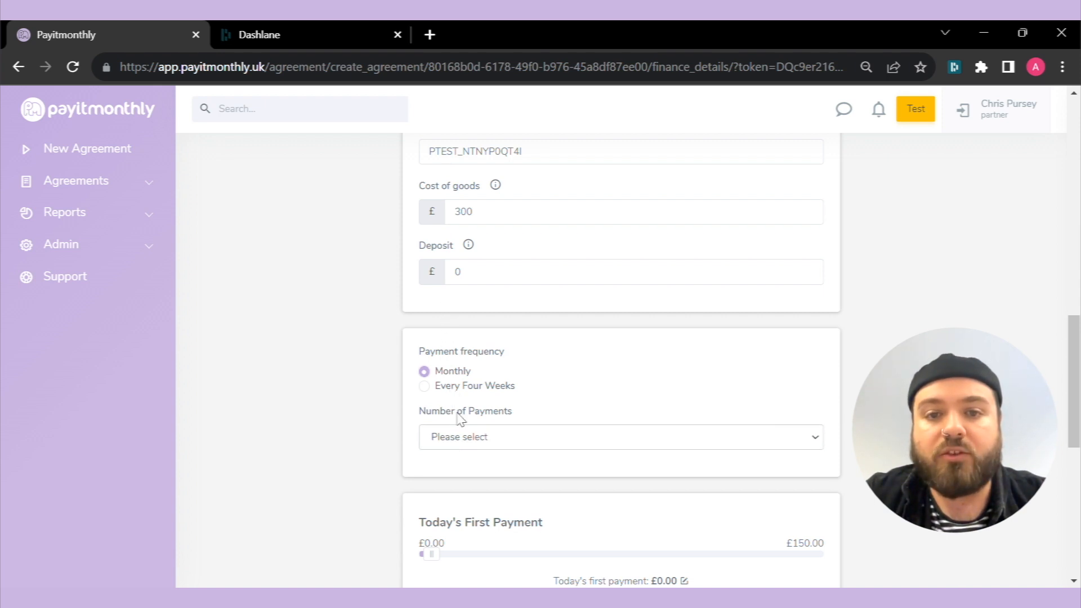
pyautogui.press('Down')
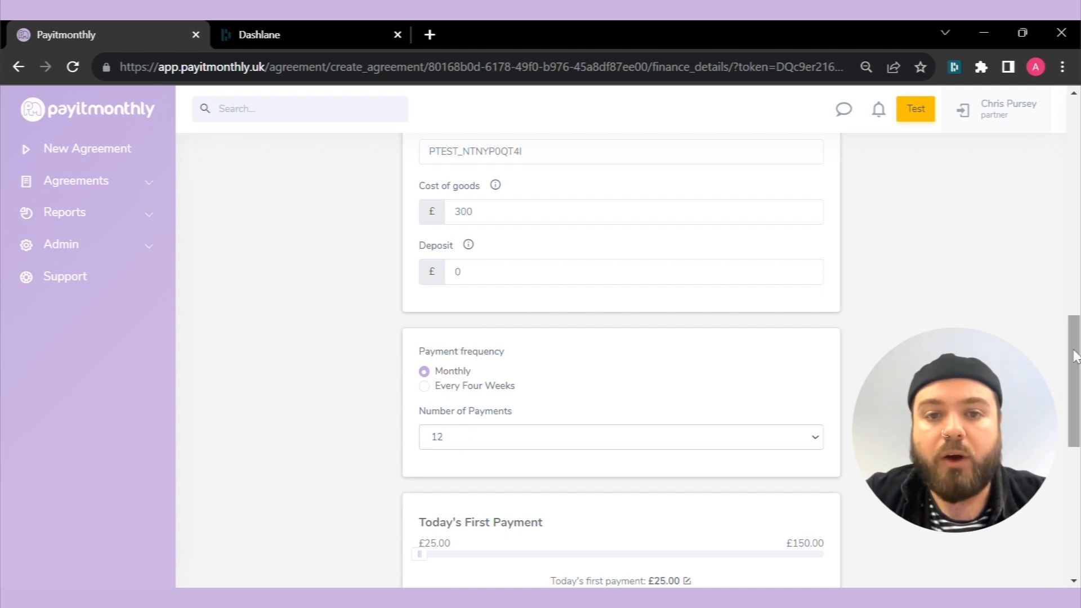
# Keep today's first payment at £25.00 and set the future payments start date to 01/11/2023
pyautogui.moveTo(1075, 356); pyautogui.dragTo(1076, 396)
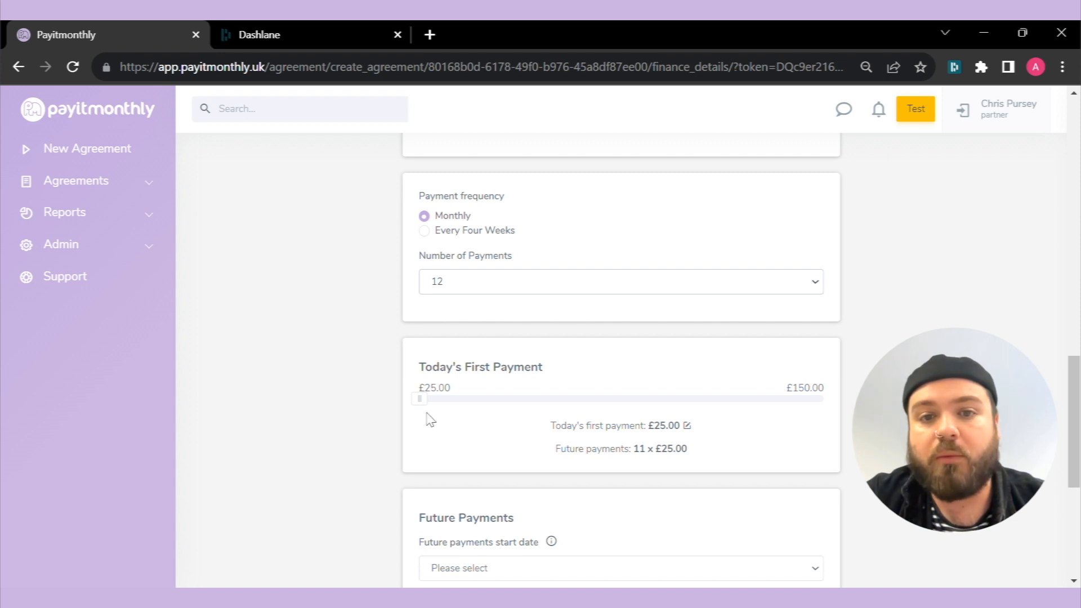
pyautogui.moveTo(418, 401)
pyautogui.mouseDown()
pyautogui.moveTo(619, 422)
pyautogui.moveTo(434, 409)
pyautogui.mouseUp()
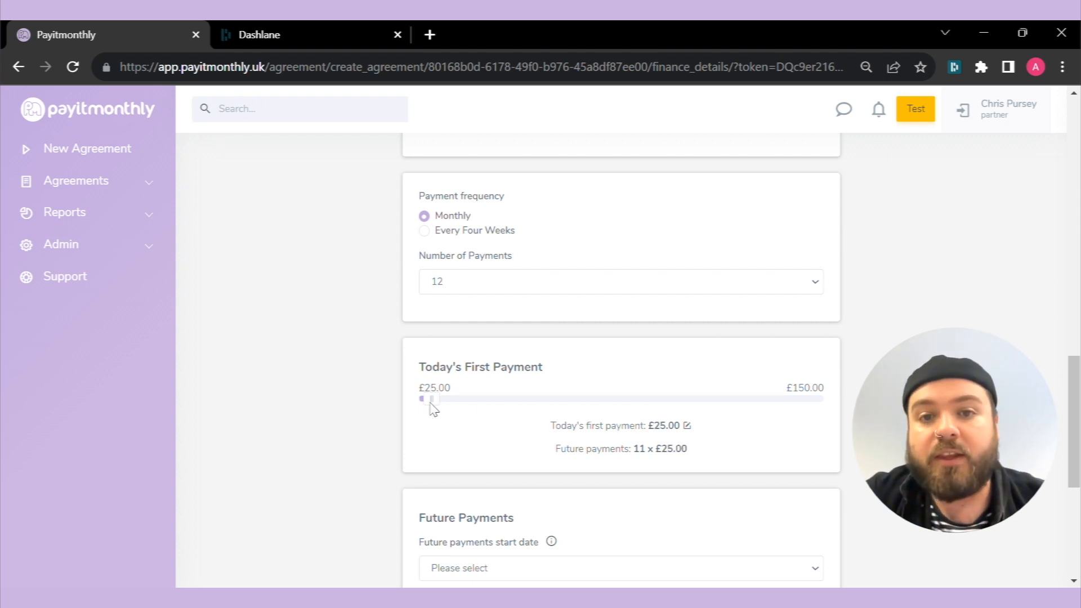
pyautogui.moveTo(1076, 392); pyautogui.dragTo(1077, 436)
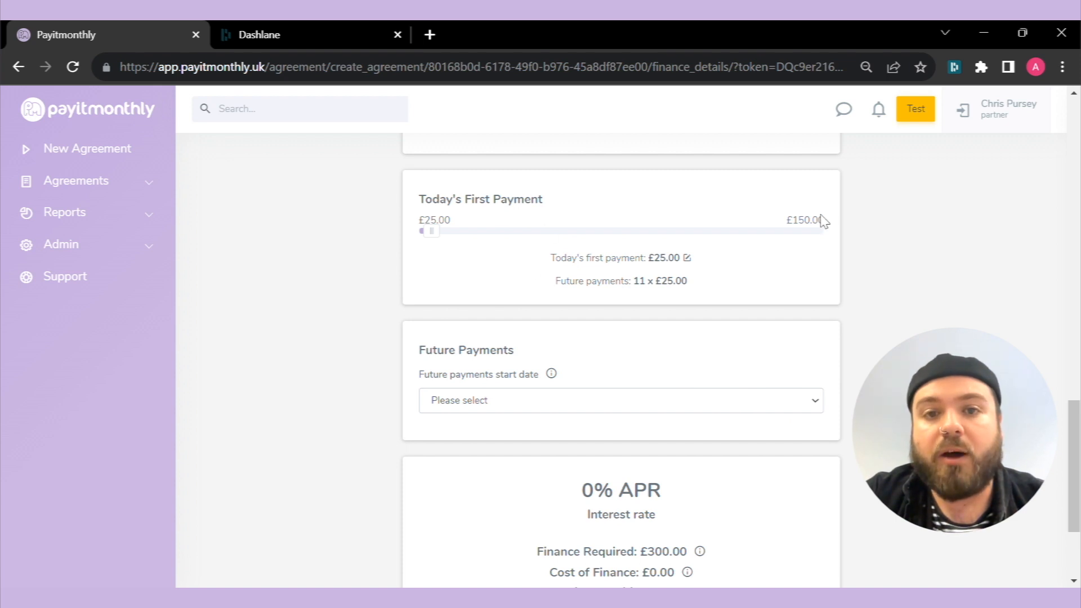
pyautogui.click(571, 294)
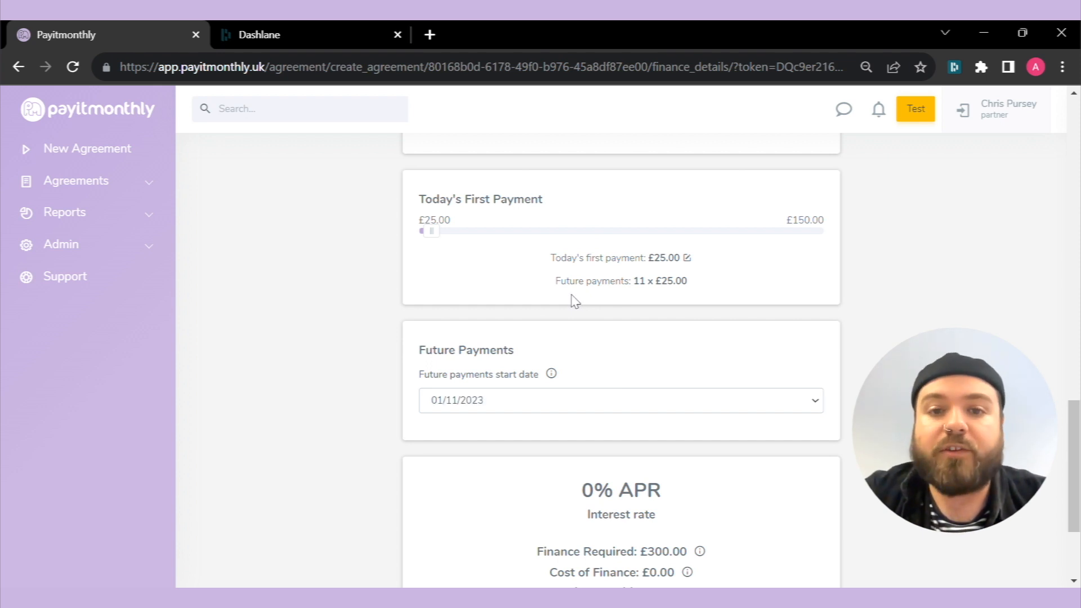
# Review the interest rate, cost of finance and total repayable, and continue to the customer account page
pyautogui.moveTo(1073, 473); pyautogui.dragTo(1075, 521)
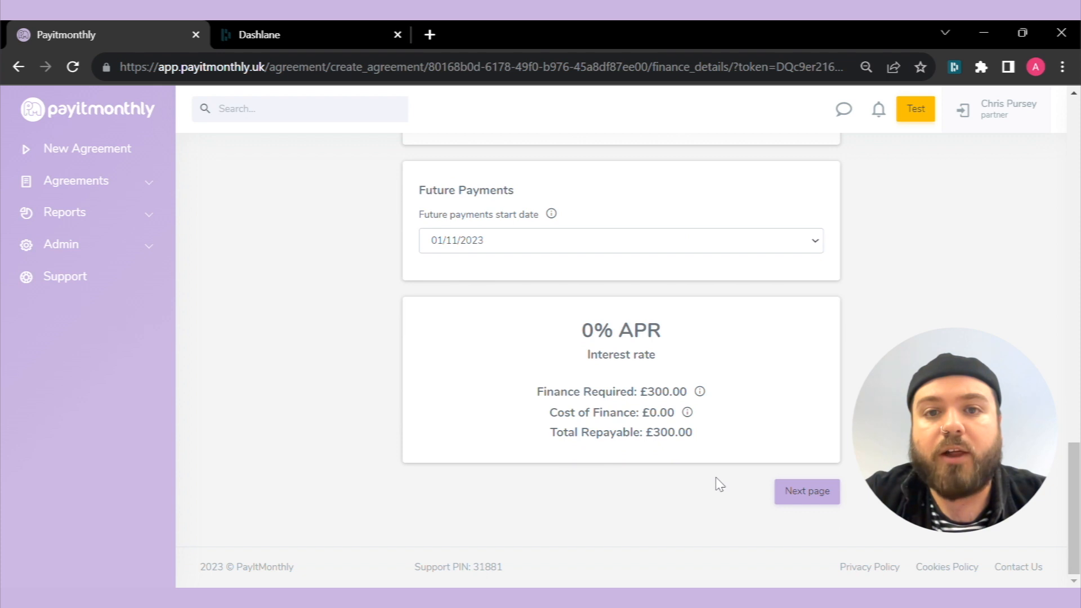
pyautogui.moveTo(689, 414)
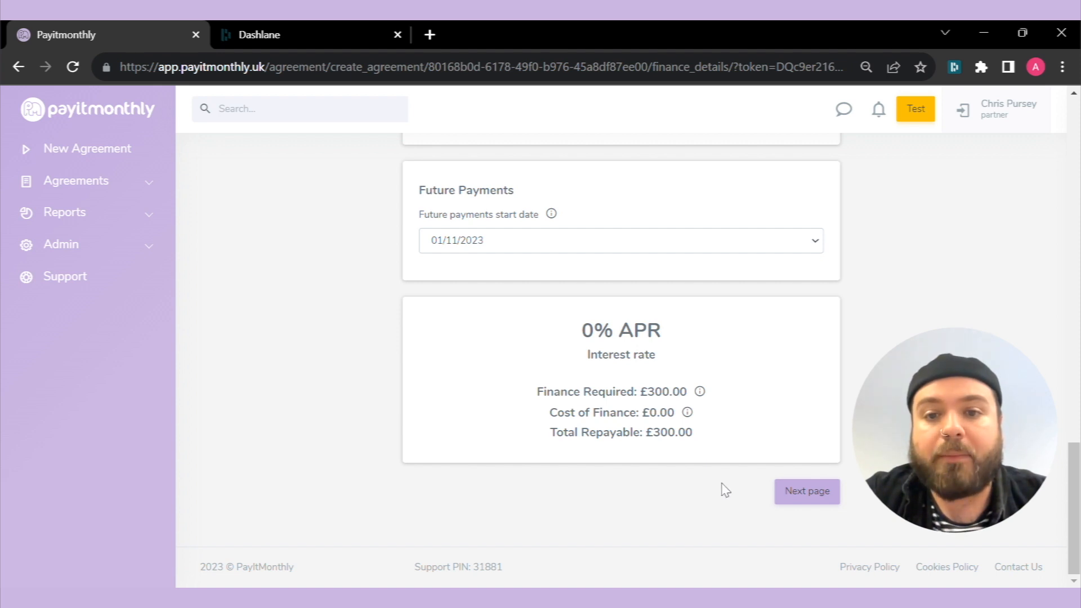
pyautogui.click(815, 498)
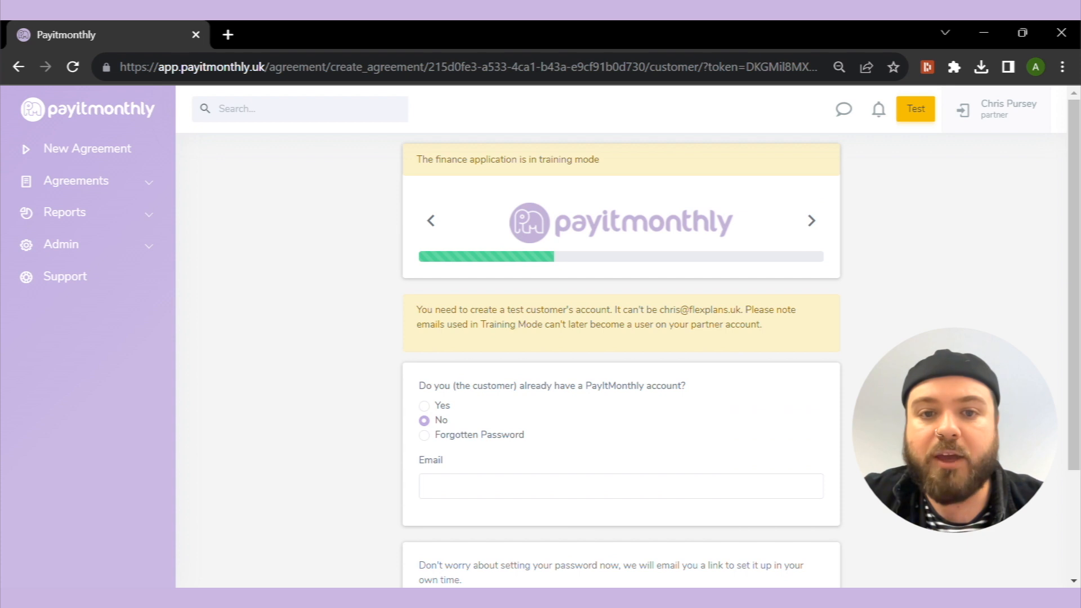
# Preview the account forms for a customer with an existing PayItMonthly account and for one with a forgotten password
pyautogui.click(441, 408)
pyautogui.scroll(-1, 594, 390)
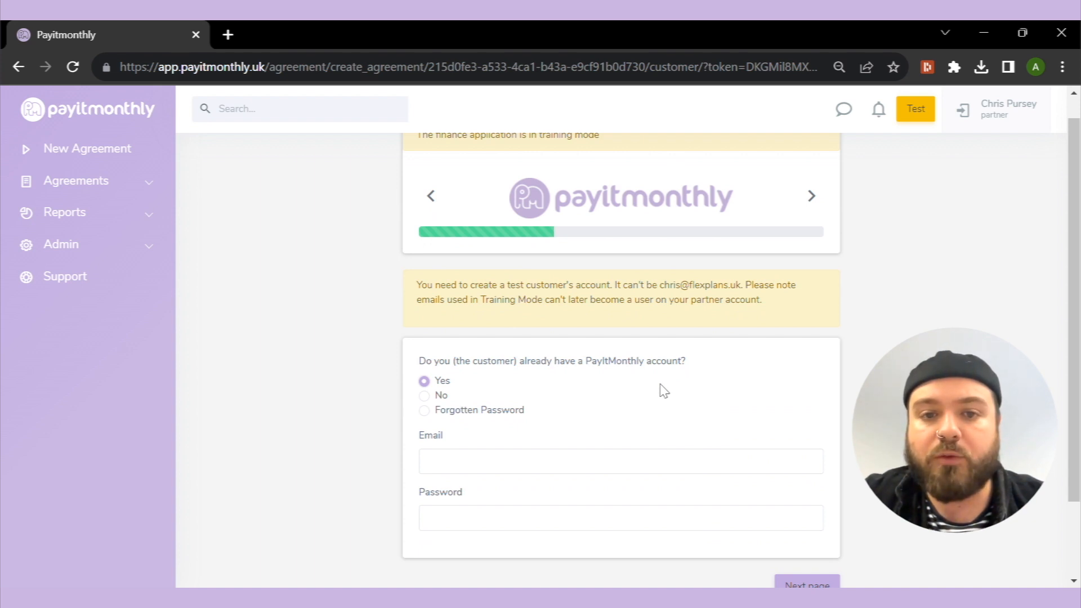
pyautogui.click(425, 411)
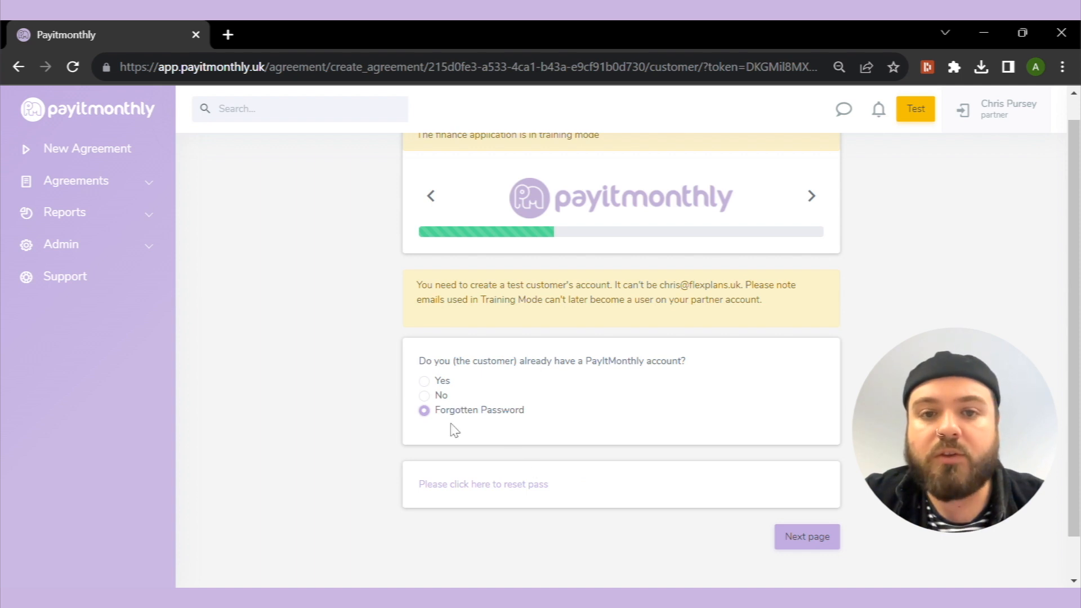
# Mark the customer as having no PayItMonthly account, enter the test customer's email, and continue to the personal details
pyautogui.click(424, 396)
pyautogui.click(569, 472)
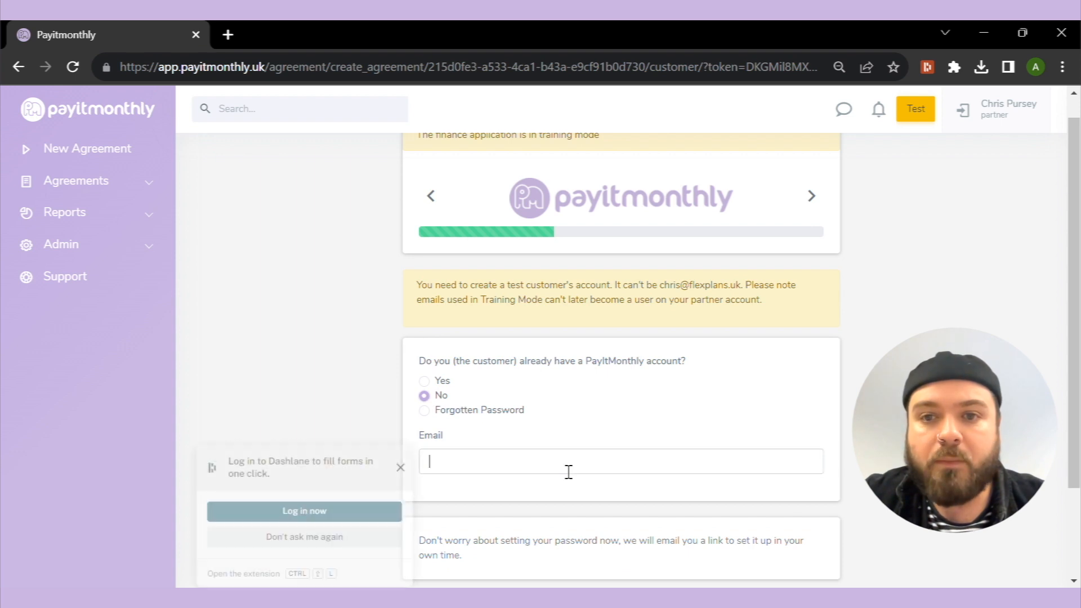
pyautogui.hotkey('ctrl', 'v')
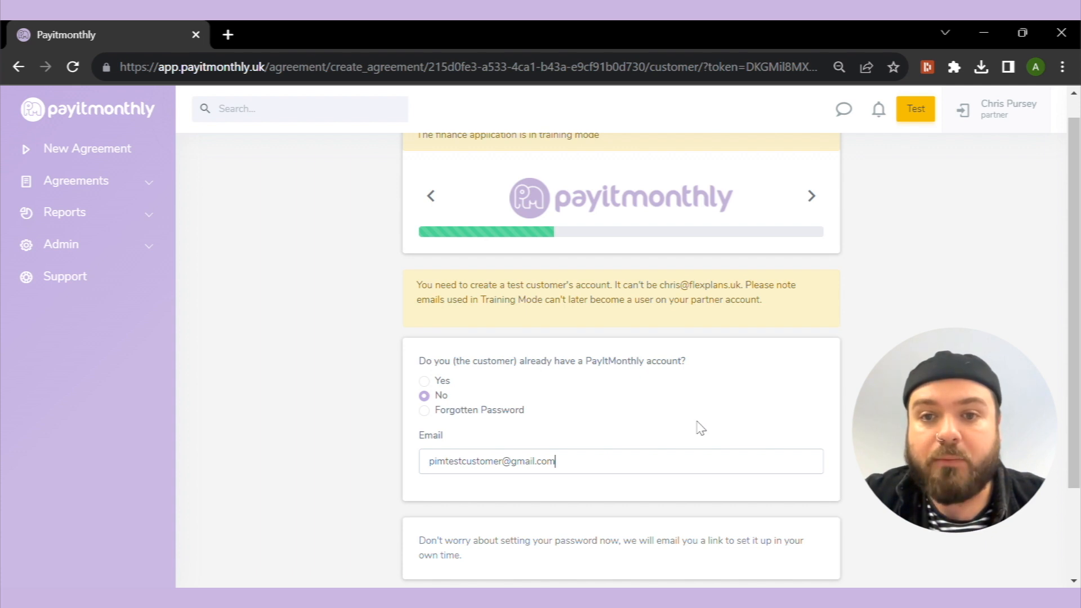
pyautogui.scroll(-3, 700, 429)
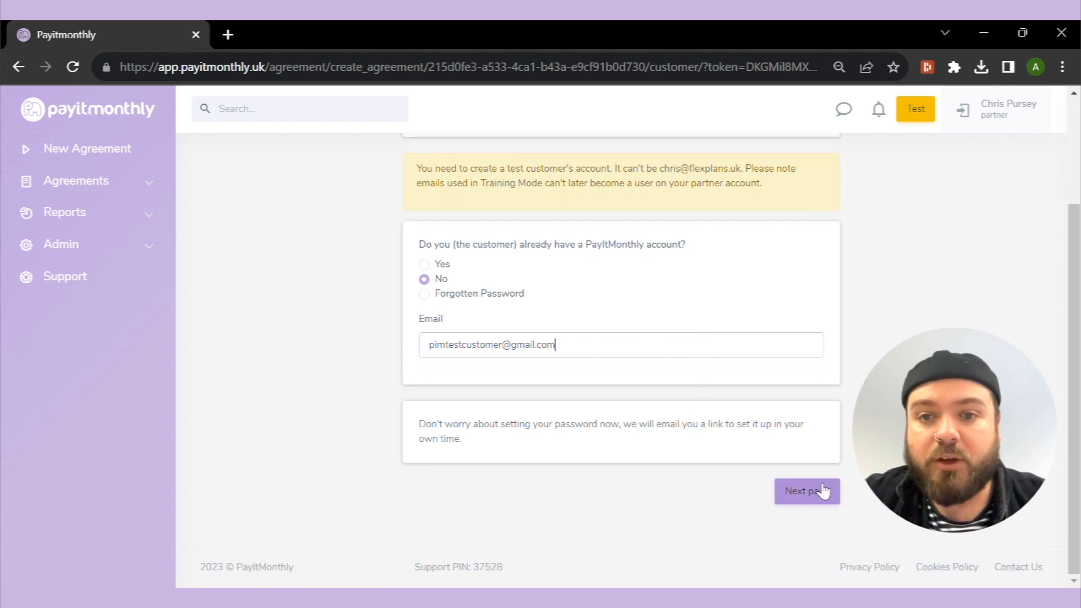
pyautogui.click(822, 491)
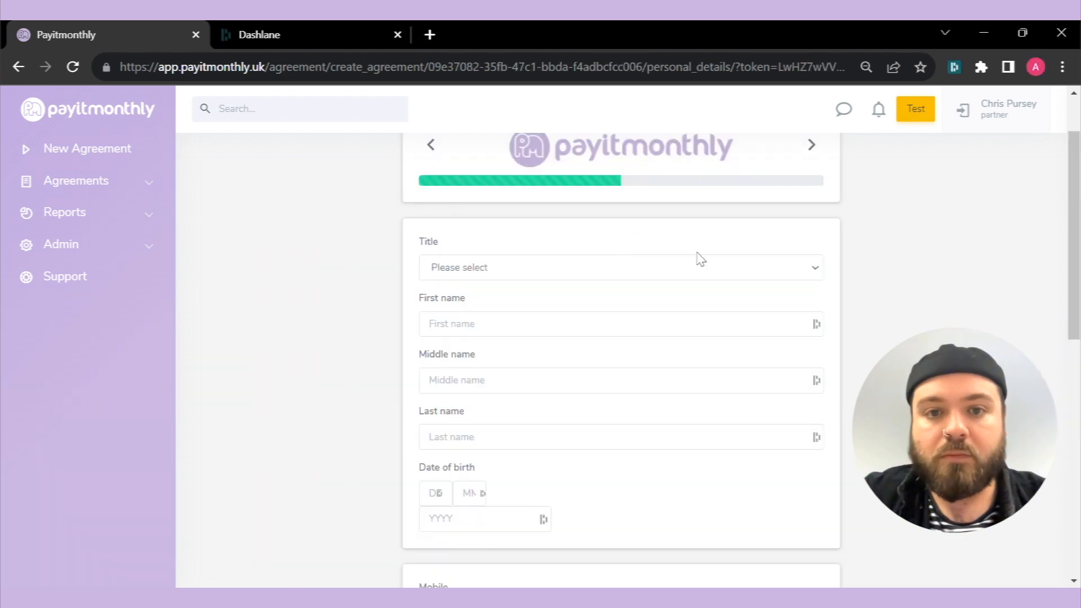
# Set the customer's title to Mr and enter the first name, leaving the middle name blank
pyautogui.moveTo(1075, 269)
pyautogui.mouseDown()
pyautogui.moveTo(1075, 235)
pyautogui.moveTo(1077, 272)
pyautogui.mouseUp()
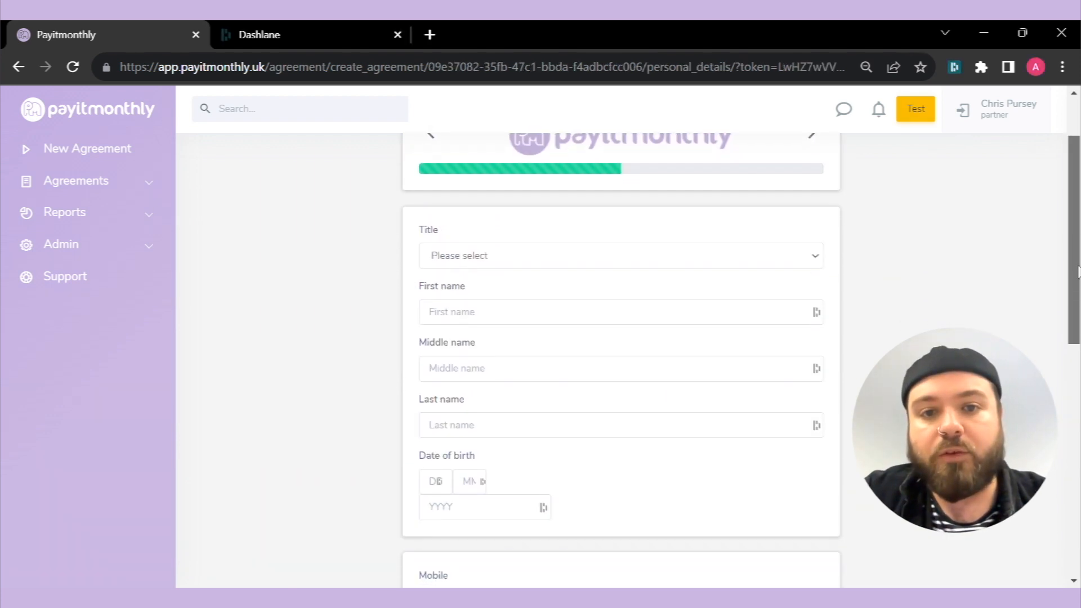
pyautogui.click(732, 257)
pyautogui.click(663, 286)
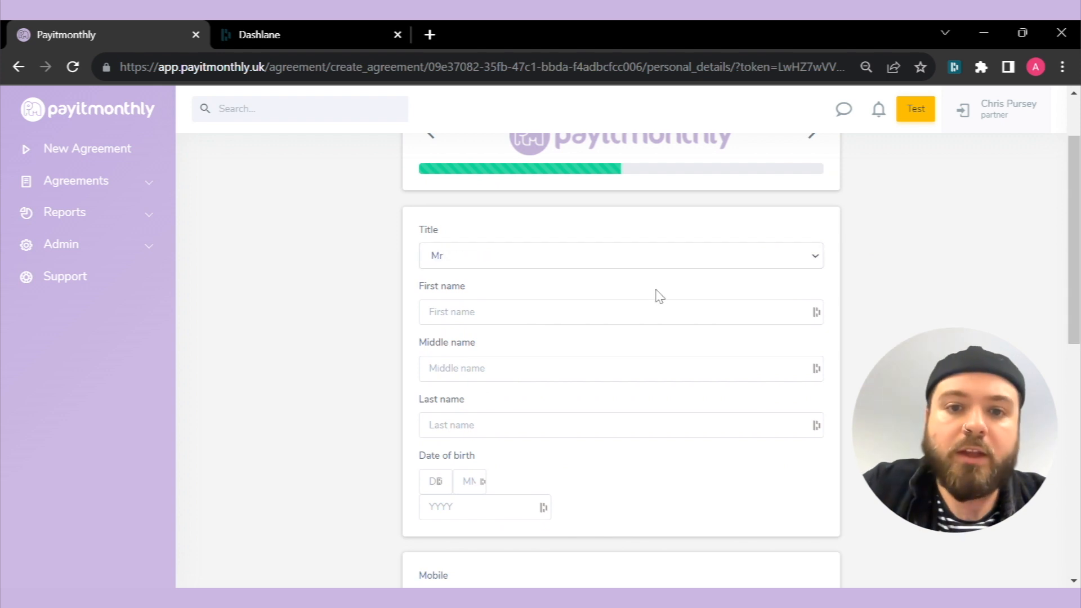
pyautogui.click(636, 314)
pyautogui.write('TRes')
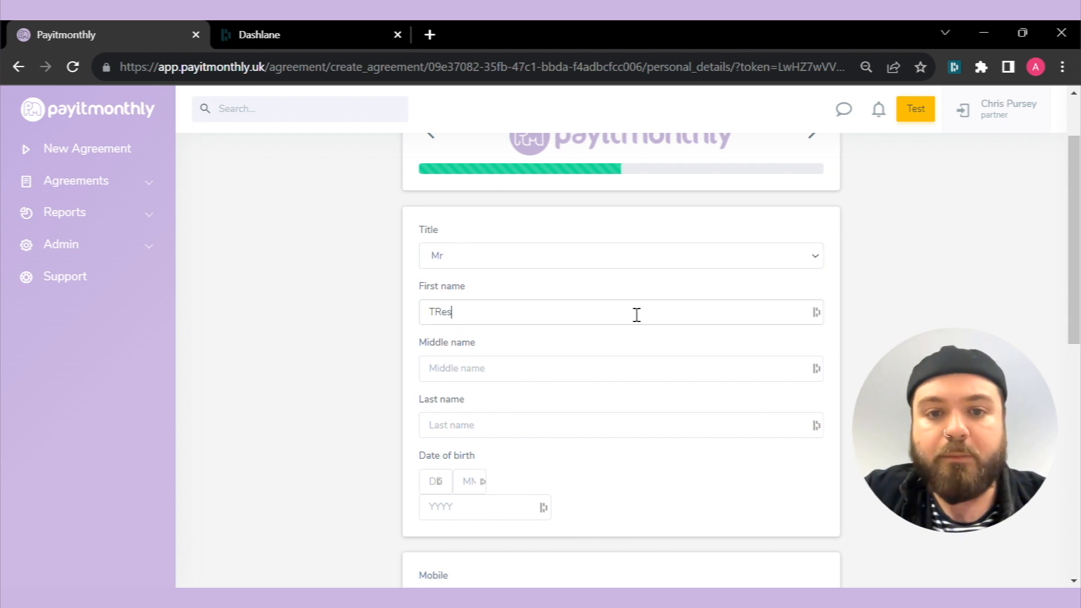
pyautogui.press('BackSpace')
pyautogui.press('BackSpace')
pyautogui.press('BackSpace')
pyautogui.write('est')
pyautogui.press('Tab')
pyautogui.press('Tab')
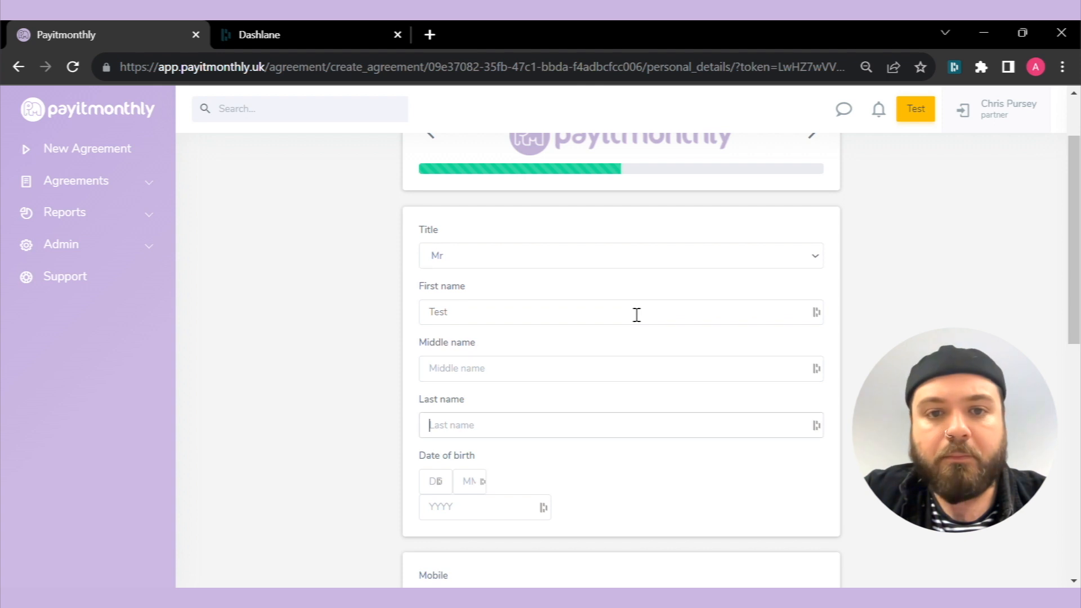
# Enter the customer's last name and date of birth in the personal details
pyautogui.write('Customer')
pyautogui.press('Tab')
pyautogui.write('0')
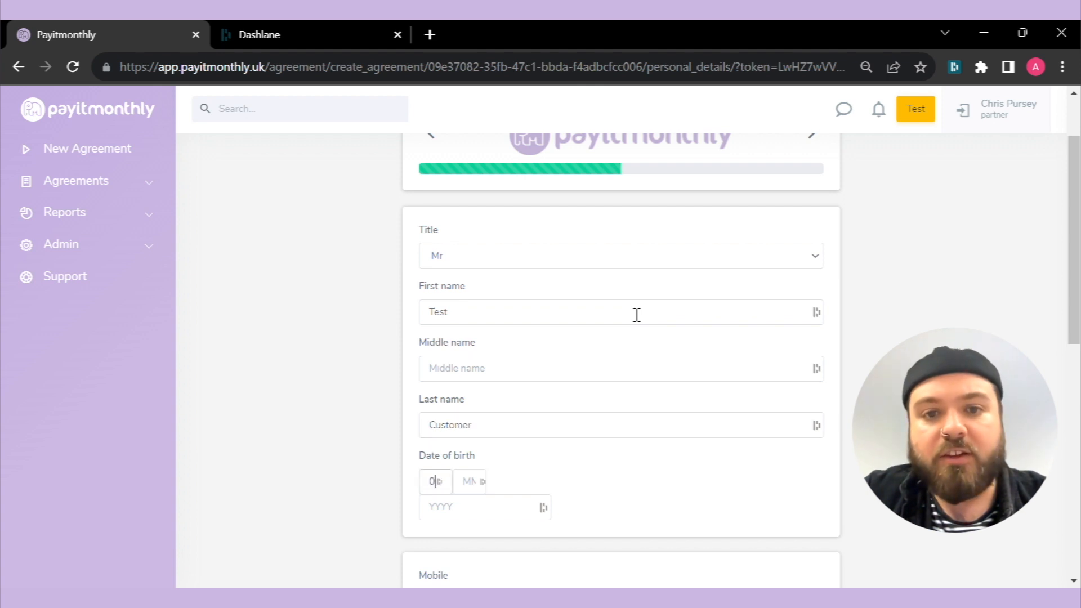
pyautogui.write('1')
pyautogui.press('Tab')
pyautogui.write('01')
pyautogui.press('Tab')
pyautogui.write('20')
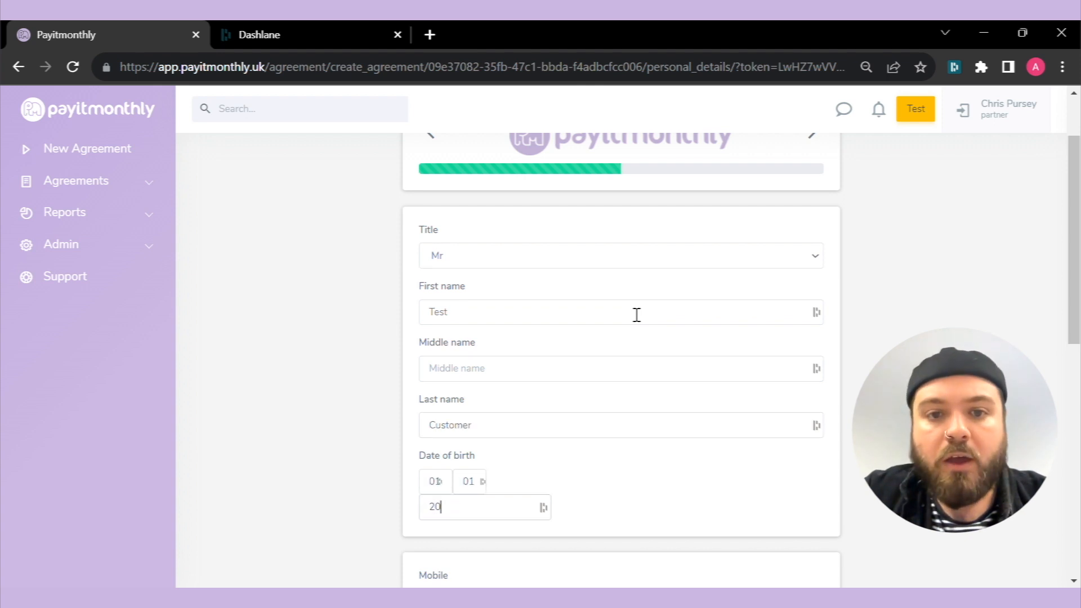
pyautogui.write('00')
pyautogui.press('Tab')
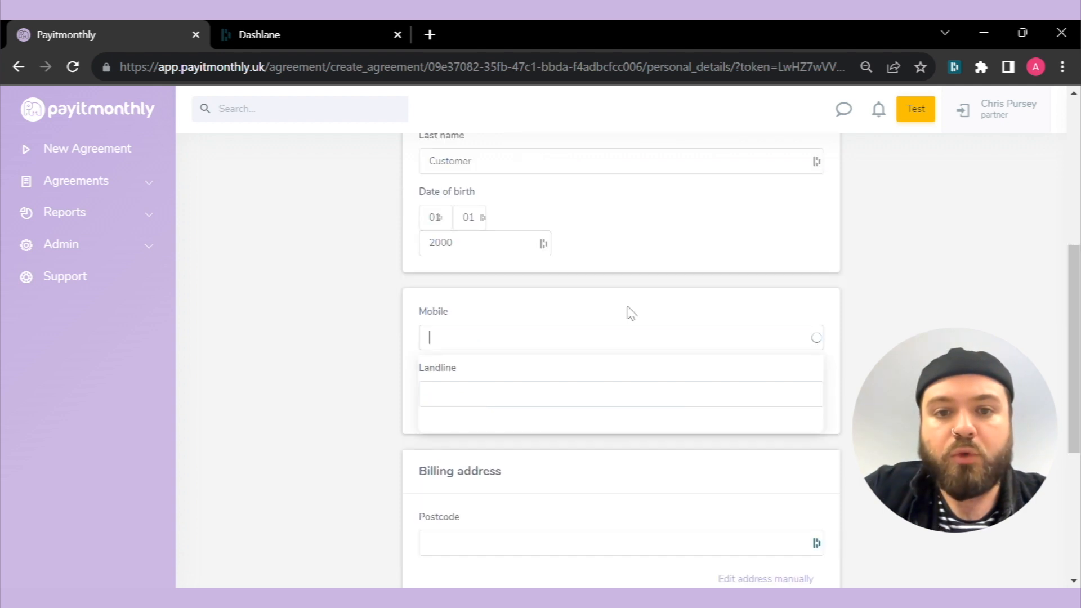
# Enter the customer's mobile number, leaving the landline blank, and look up the billing address by postcode and select it
pyautogui.press('Escape')
pyautogui.press('Tab')
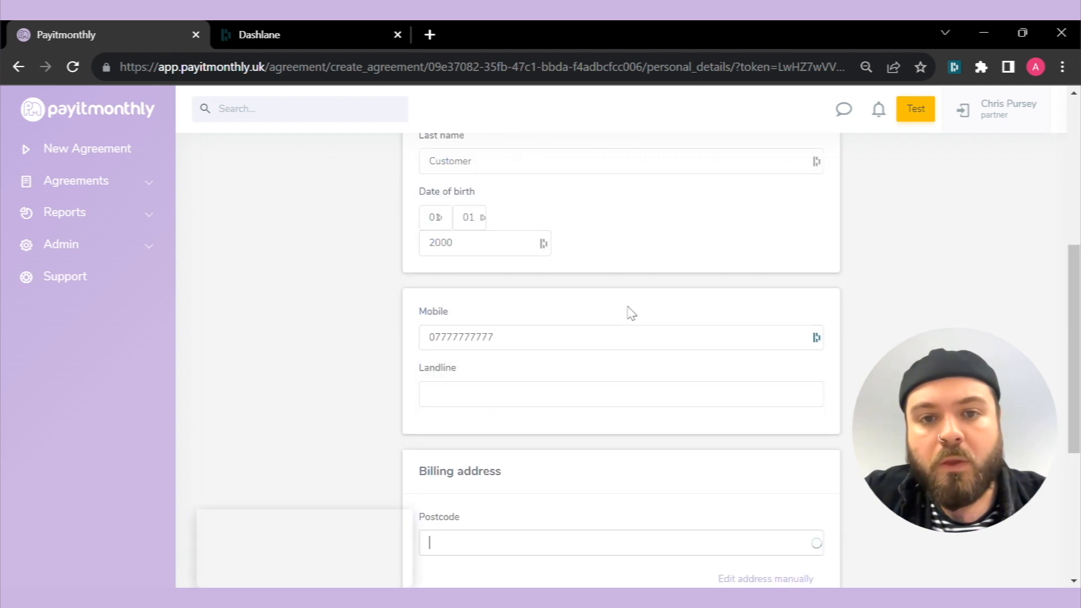
pyautogui.write('gl53 7hw')
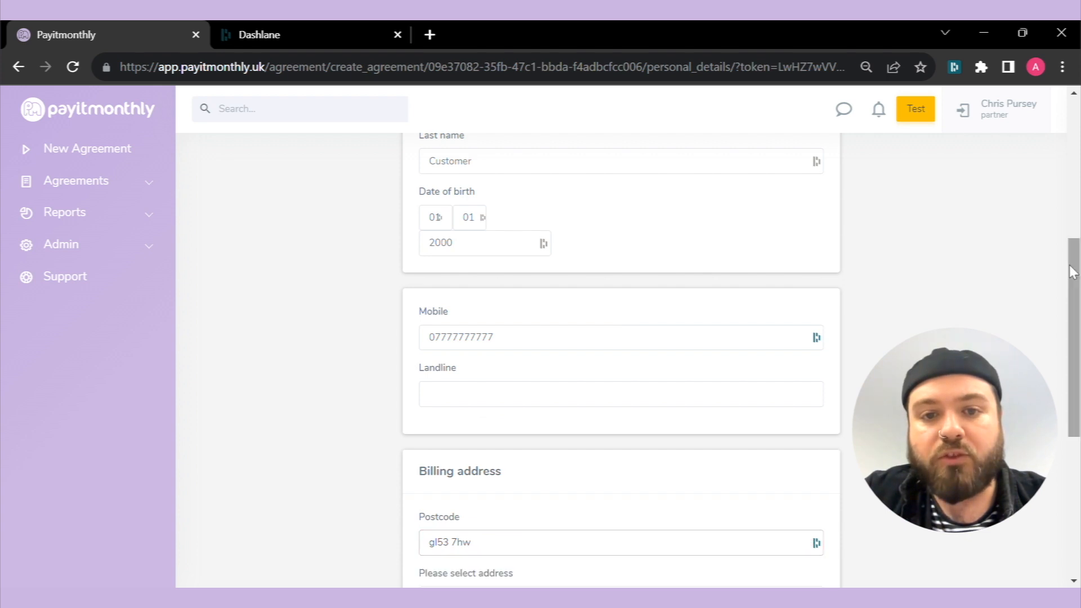
pyautogui.scroll(-5, 630, 313)
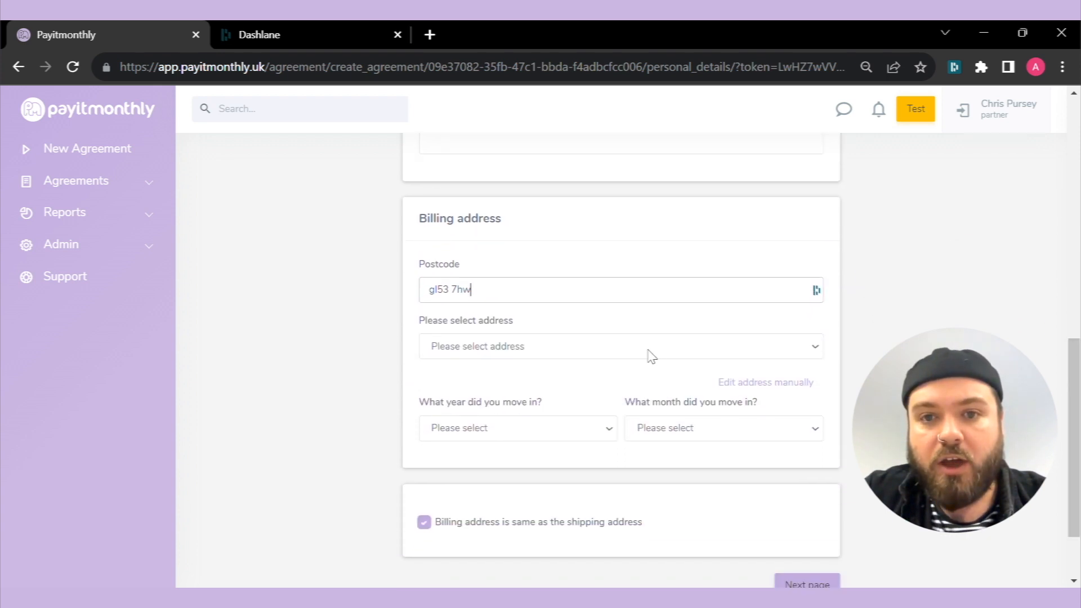
pyautogui.click(478, 319)
pyautogui.moveTo(1075, 348); pyautogui.dragTo(1076, 415)
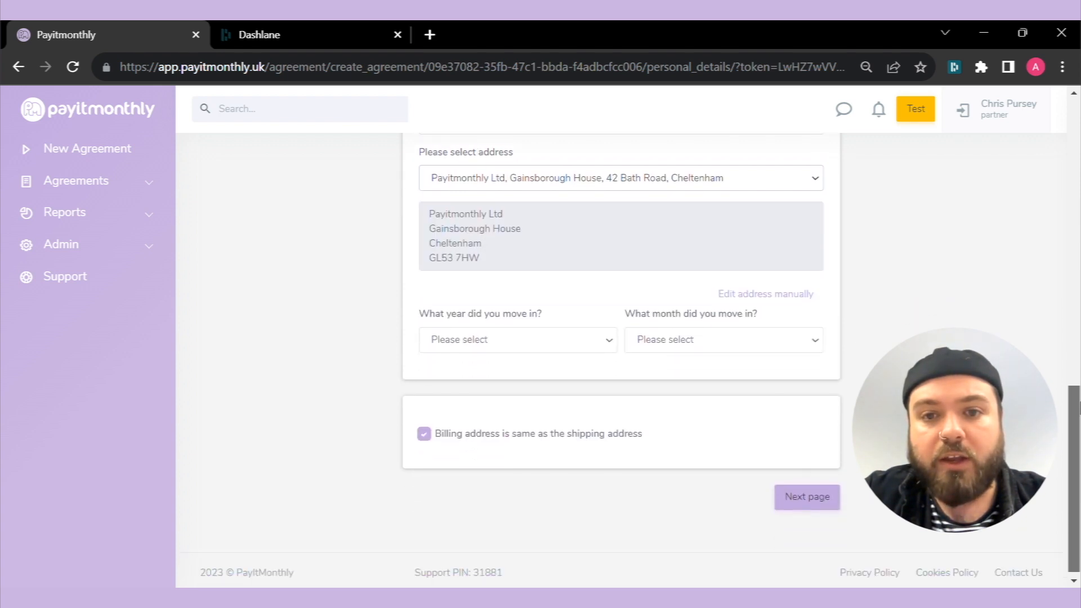
# Set the move-in date for the billing address to January 2003
pyautogui.click(494, 338)
pyautogui.click(478, 321)
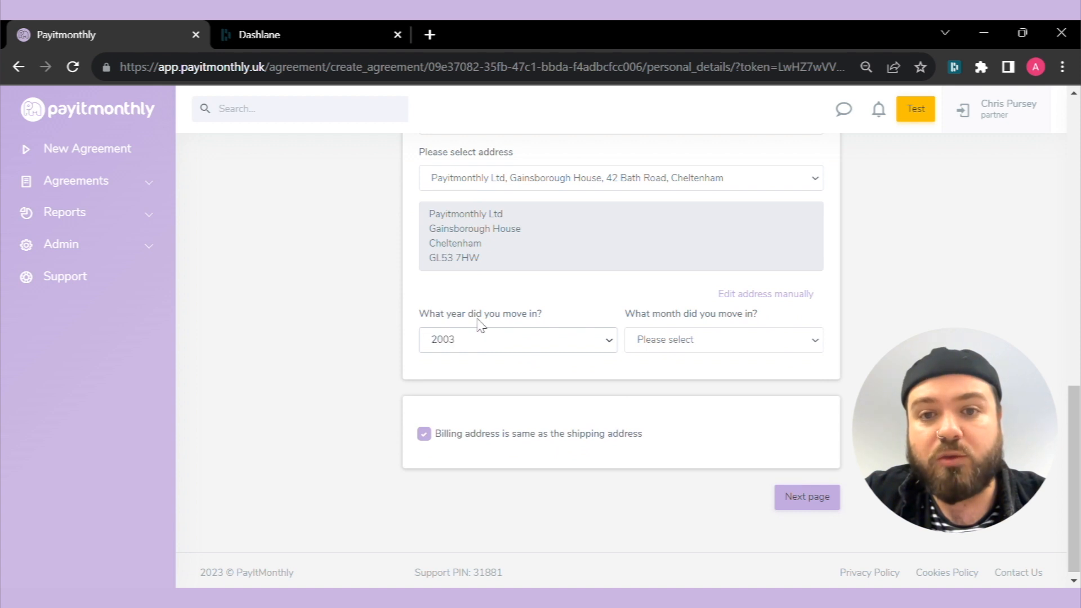
pyautogui.click(659, 345)
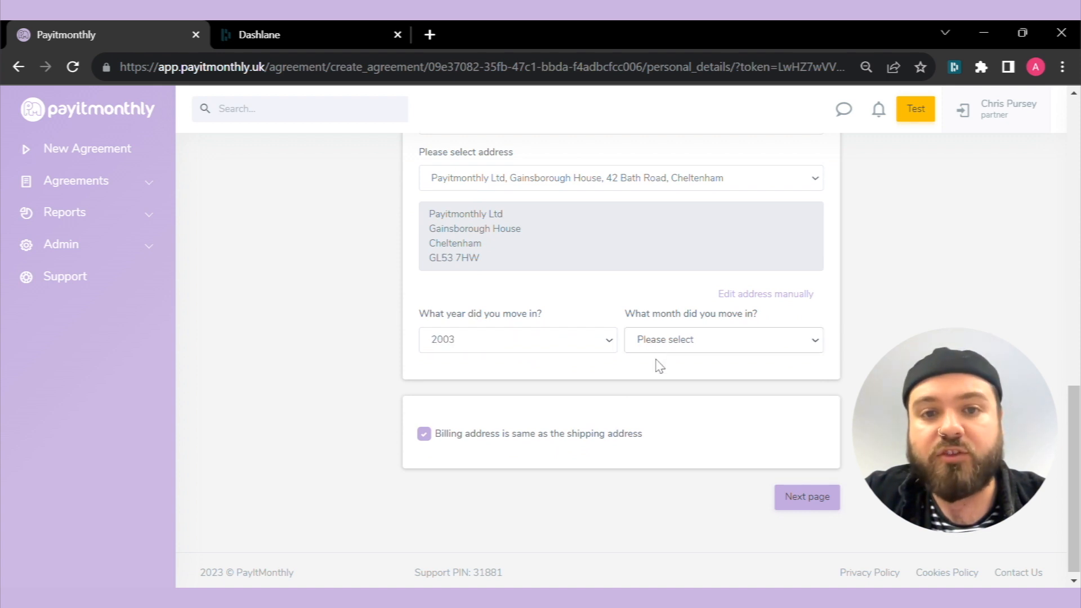
pyautogui.click(659, 376)
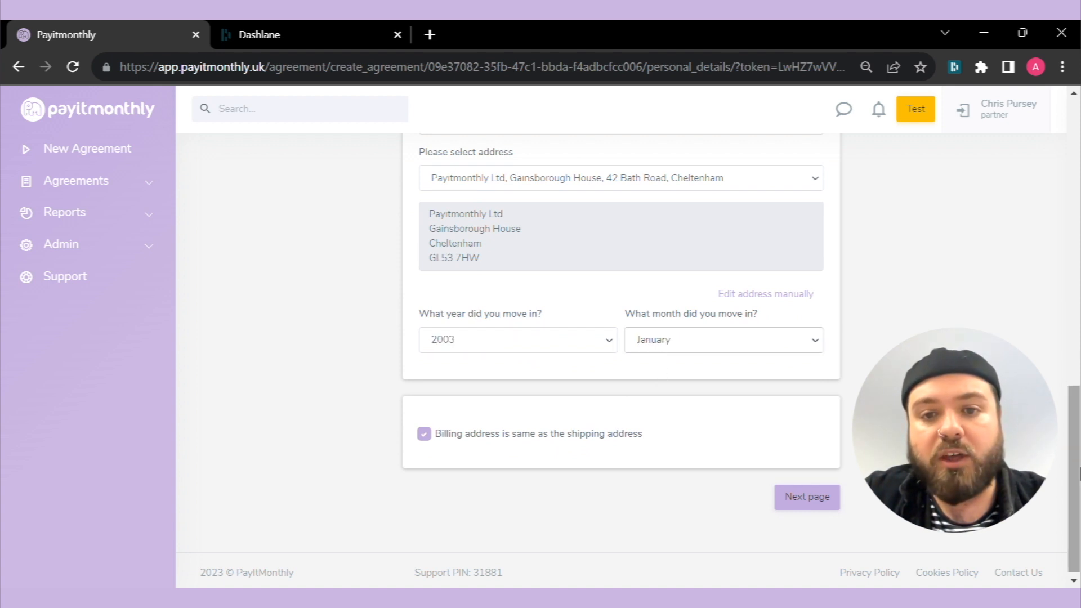
# Preview the separate shipping address form and return to using the same address for billing and shipping
pyautogui.scroll(1, 630, 391)
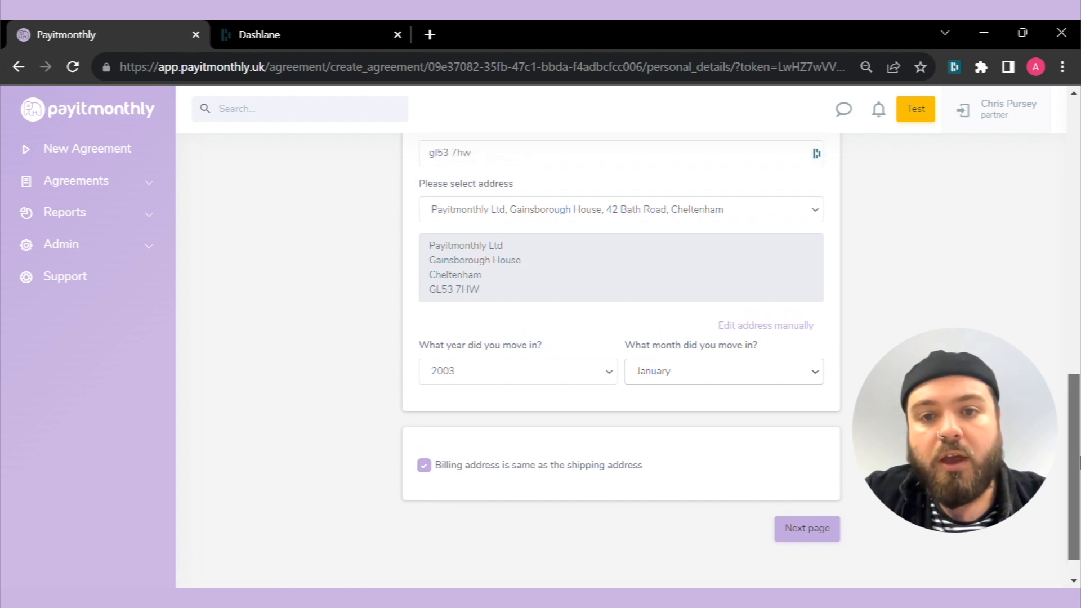
pyautogui.click(424, 465)
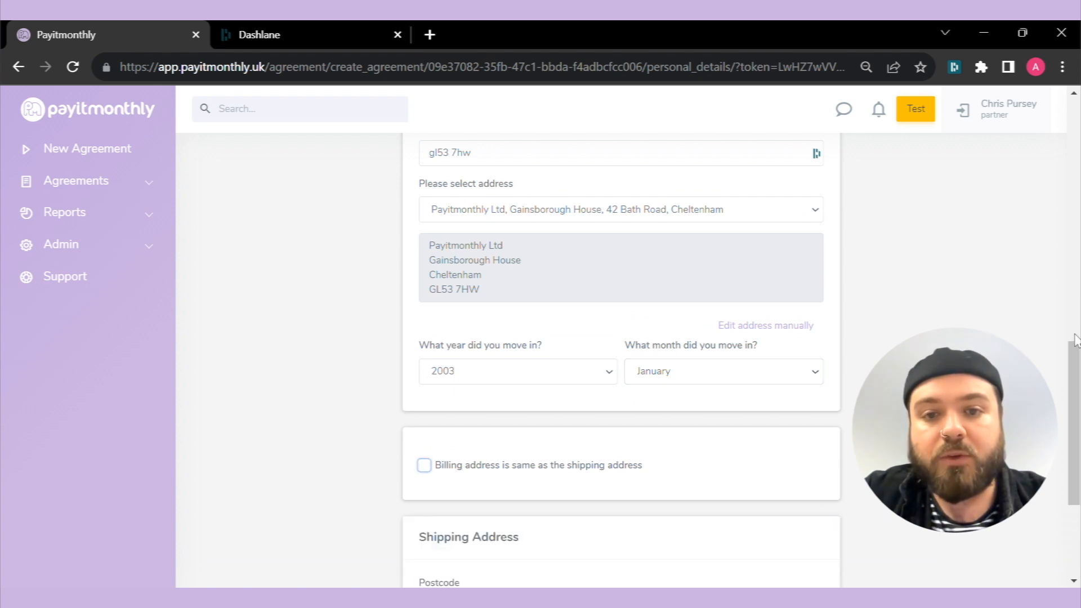
pyautogui.moveTo(1074, 359); pyautogui.dragTo(1074, 431)
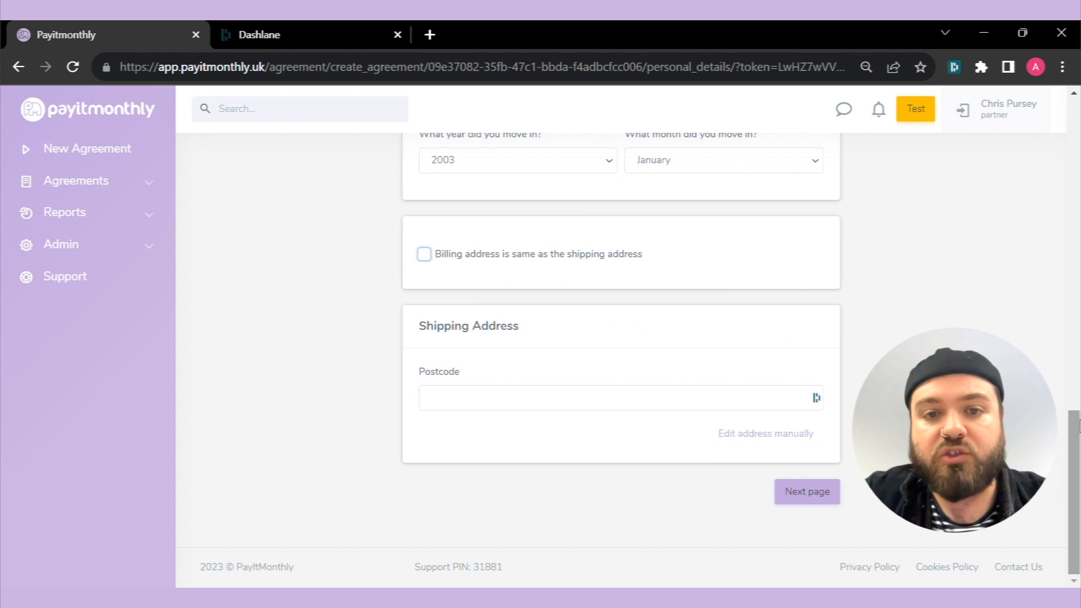
pyautogui.click(424, 254)
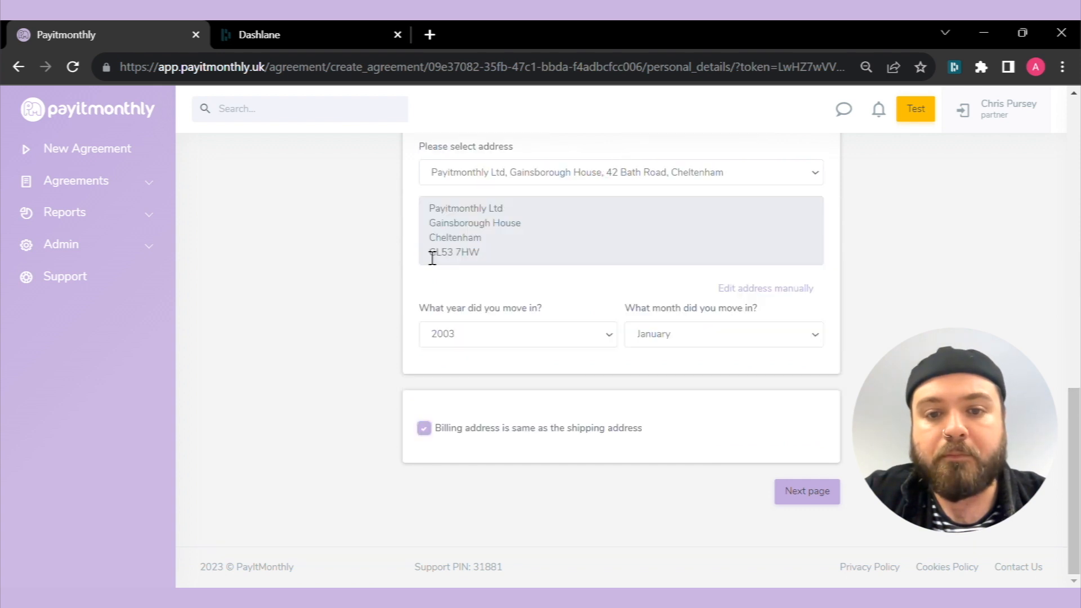
# Continue to the Direct Debit page and copy the supplied dummy sort code and account number into the bank details
pyautogui.click(806, 493)
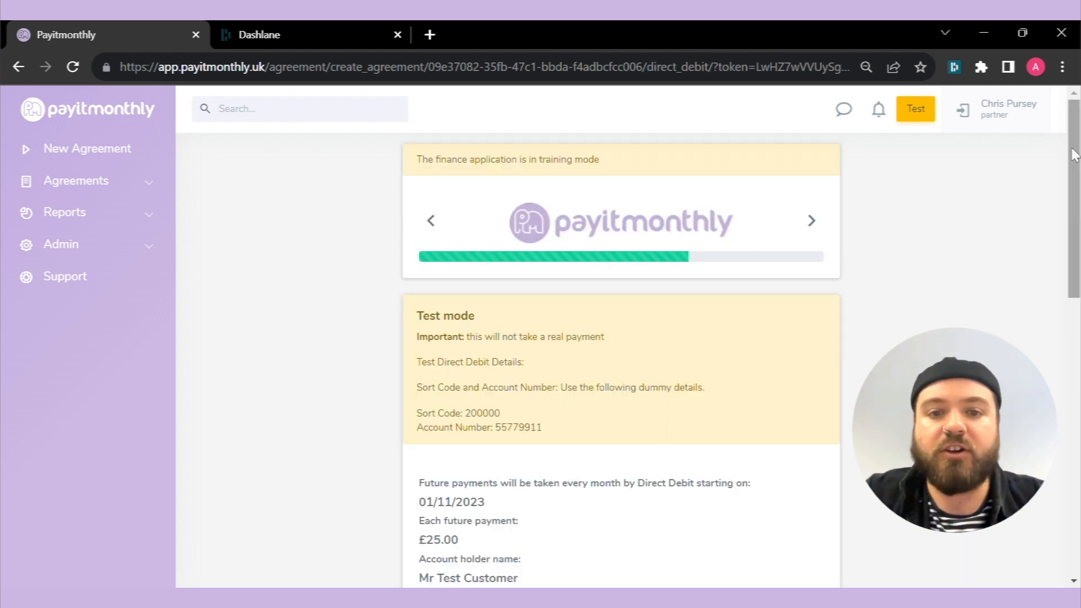
pyautogui.moveTo(1072, 155); pyautogui.dragTo(1072, 197)
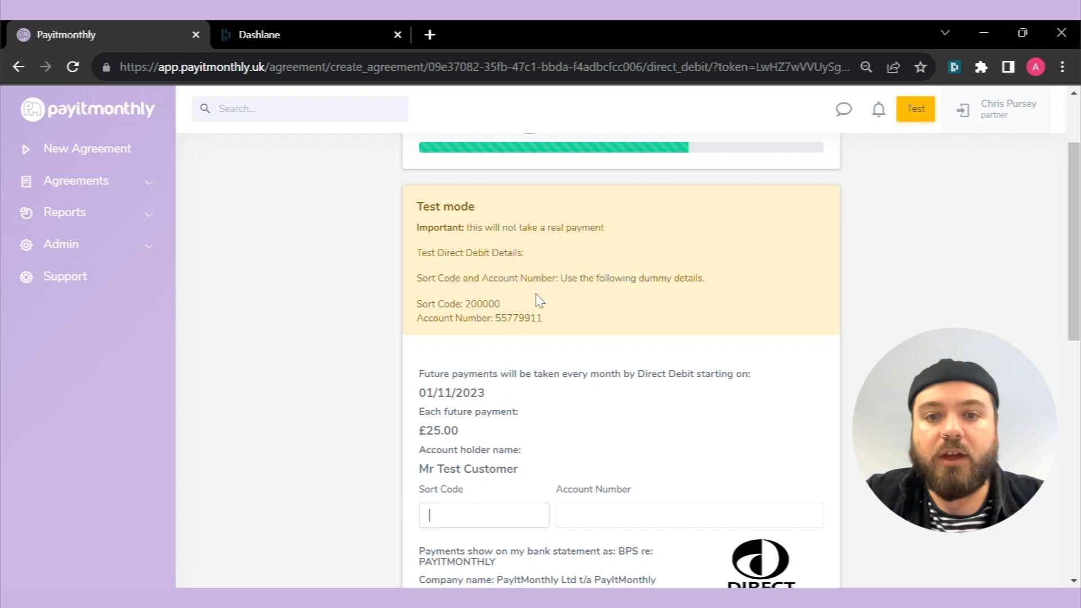
pyautogui.click(483, 307)
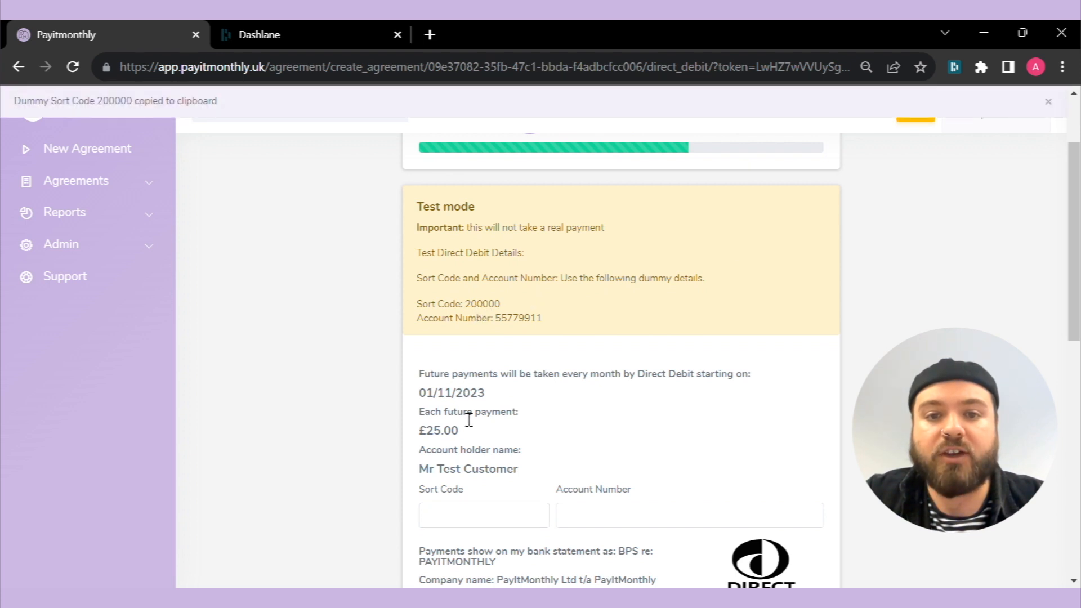
pyautogui.click(464, 520)
pyautogui.hotkey('ctrl', 'v')
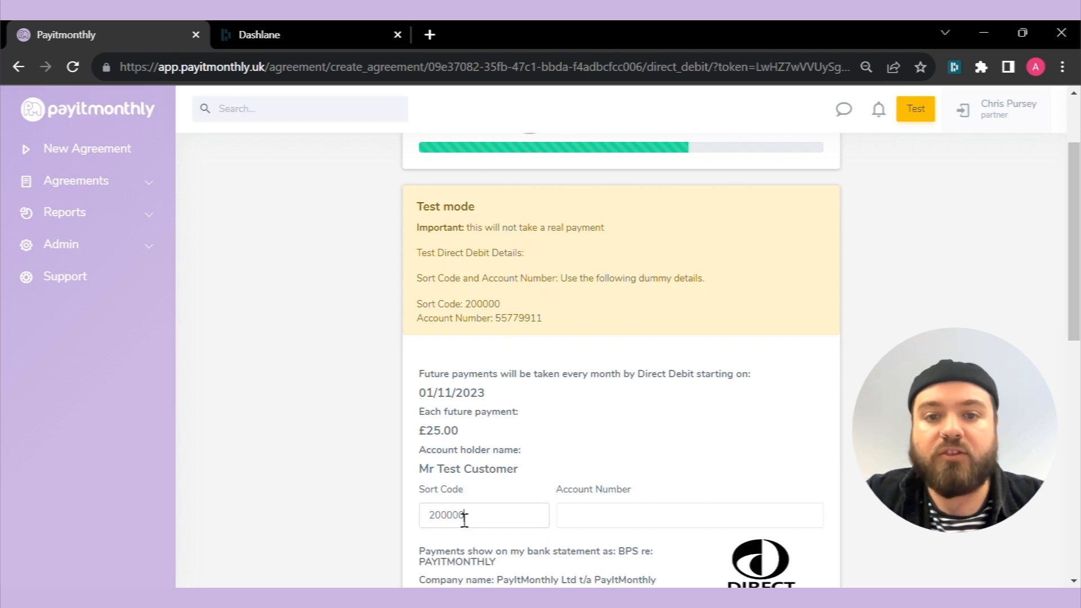
pyautogui.click(519, 317)
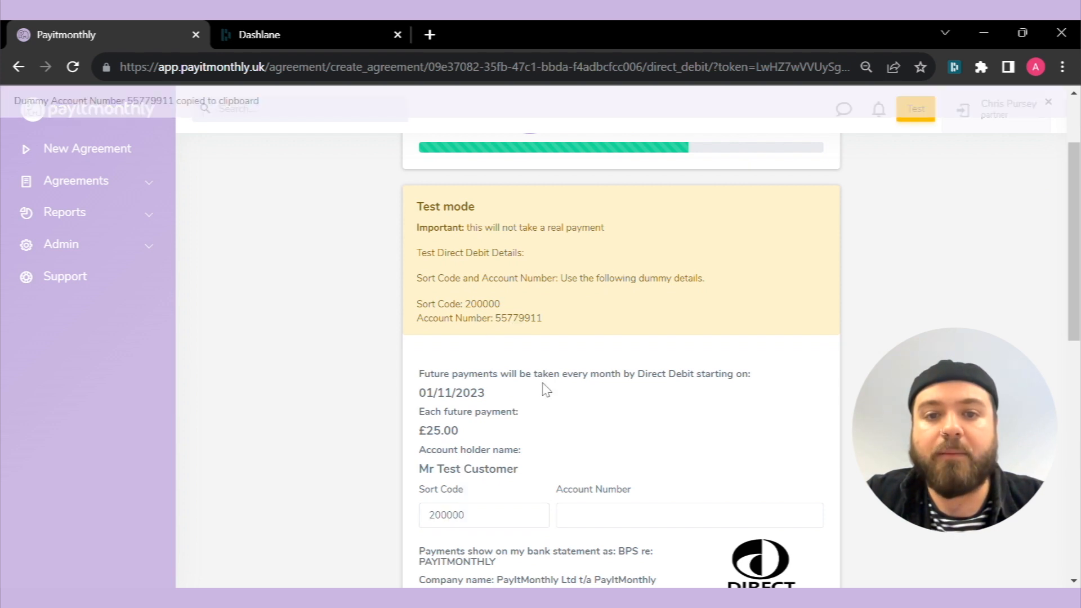
pyautogui.click(584, 515)
pyautogui.hotkey('ctrl', 'v')
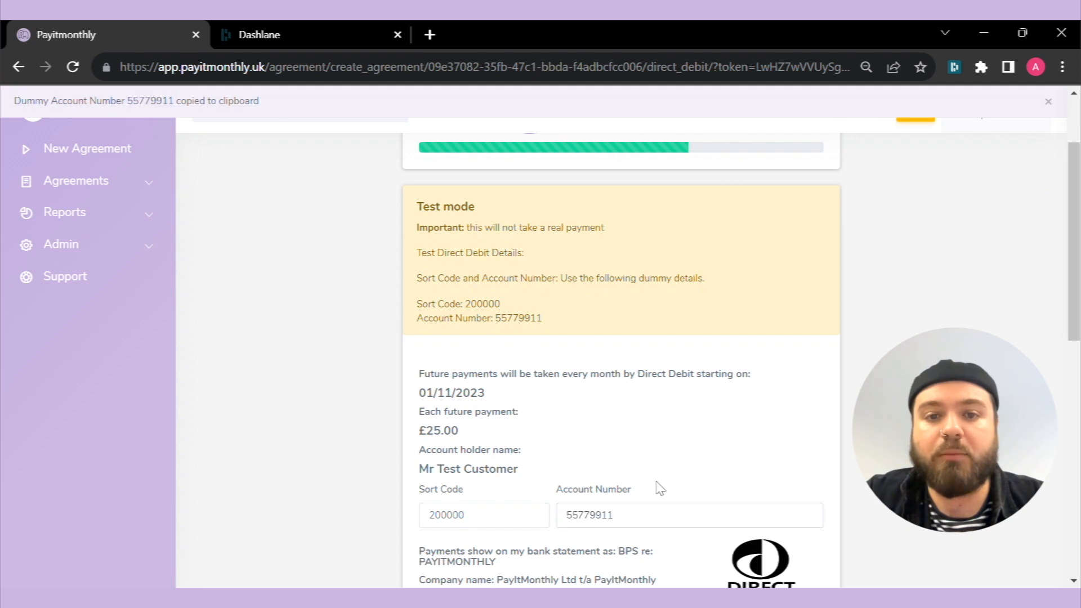
# Accept all five Direct Debit, early repayment, terms and credit check declarations, and continue to the agreement signature page
pyautogui.scroll(-2, 1073, 306)
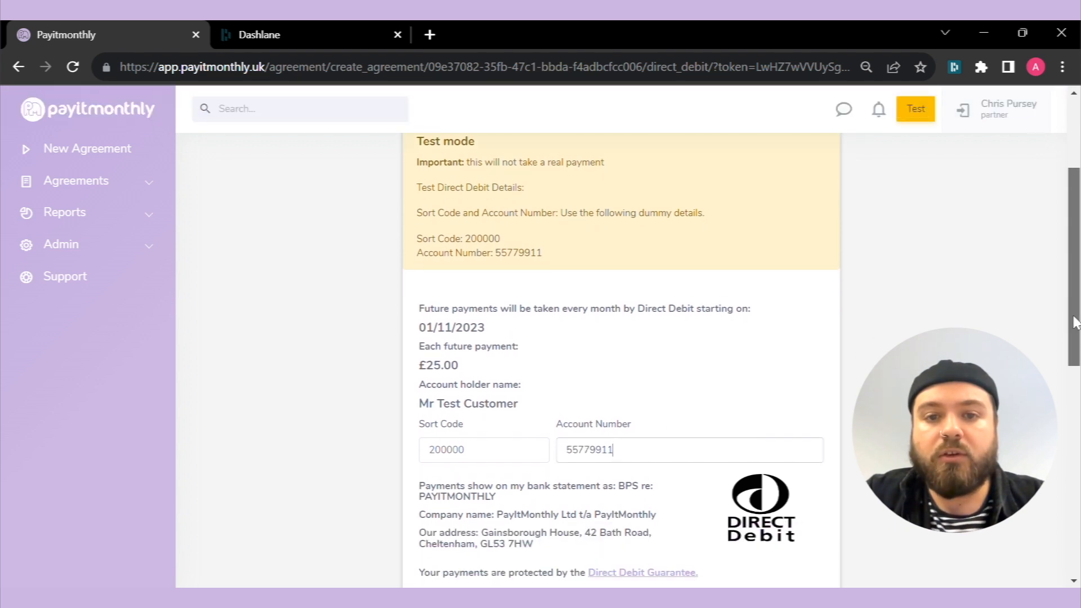
pyautogui.moveTo(1075, 331); pyautogui.dragTo(1076, 485)
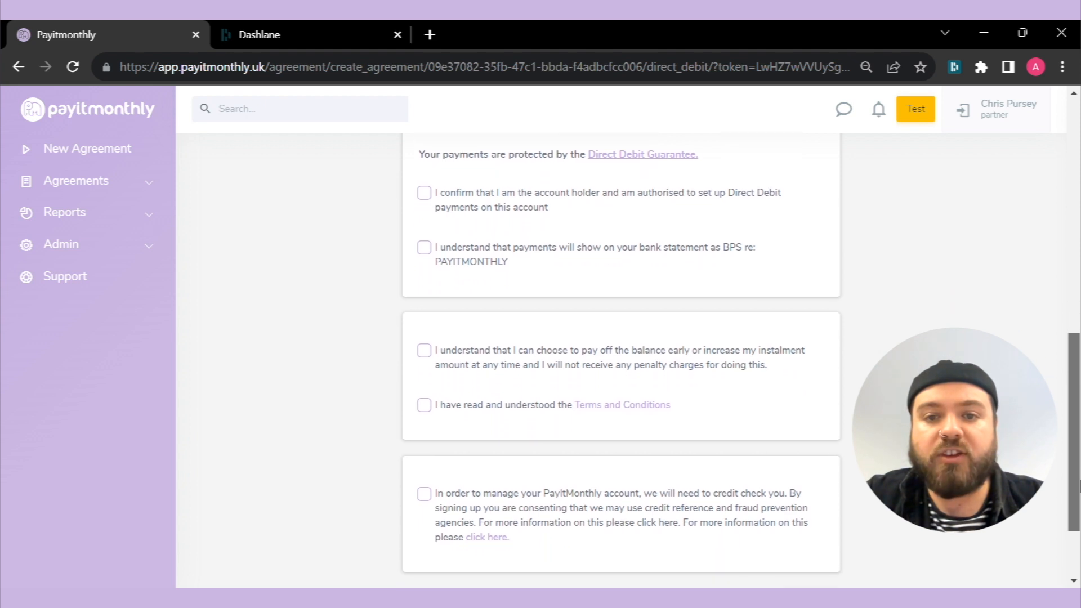
pyautogui.click(424, 193)
pyautogui.click(423, 248)
pyautogui.click(424, 350)
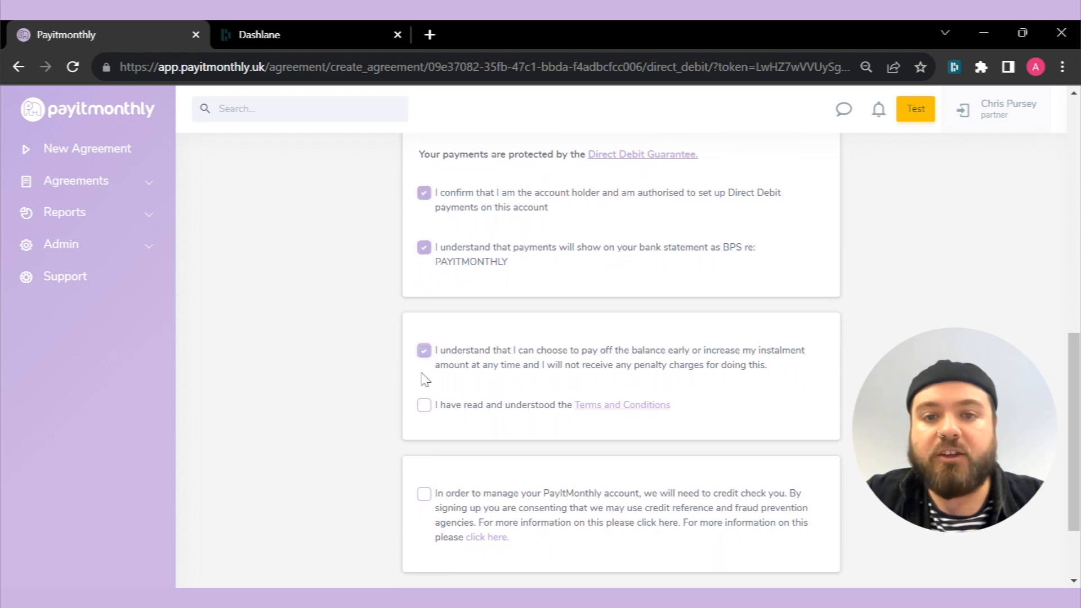
pyautogui.click(424, 405)
pyautogui.click(424, 494)
pyautogui.scroll(-2, 619, 507)
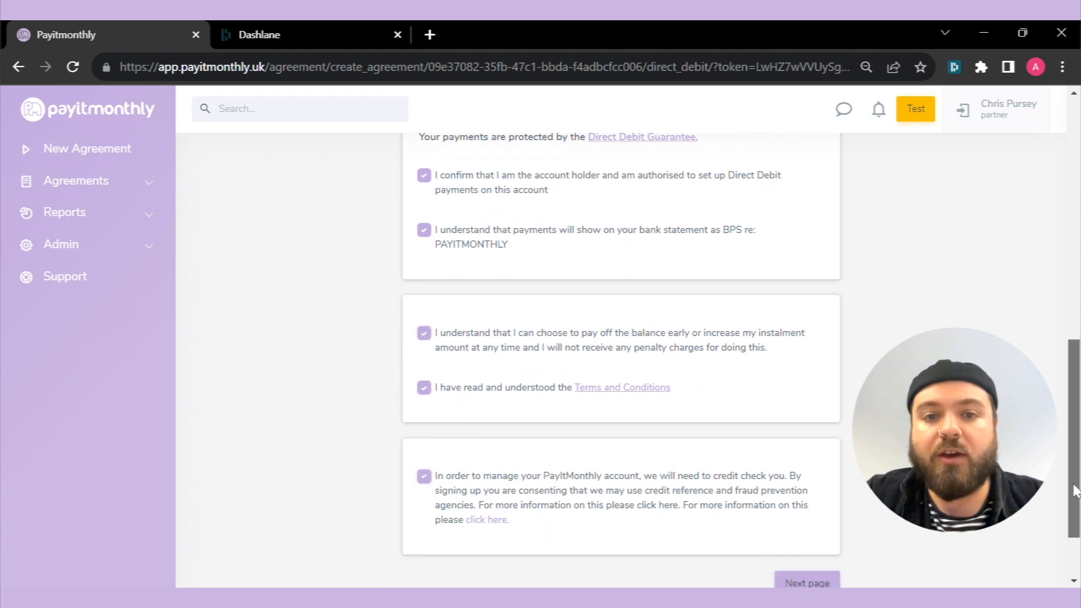
pyautogui.click(802, 524)
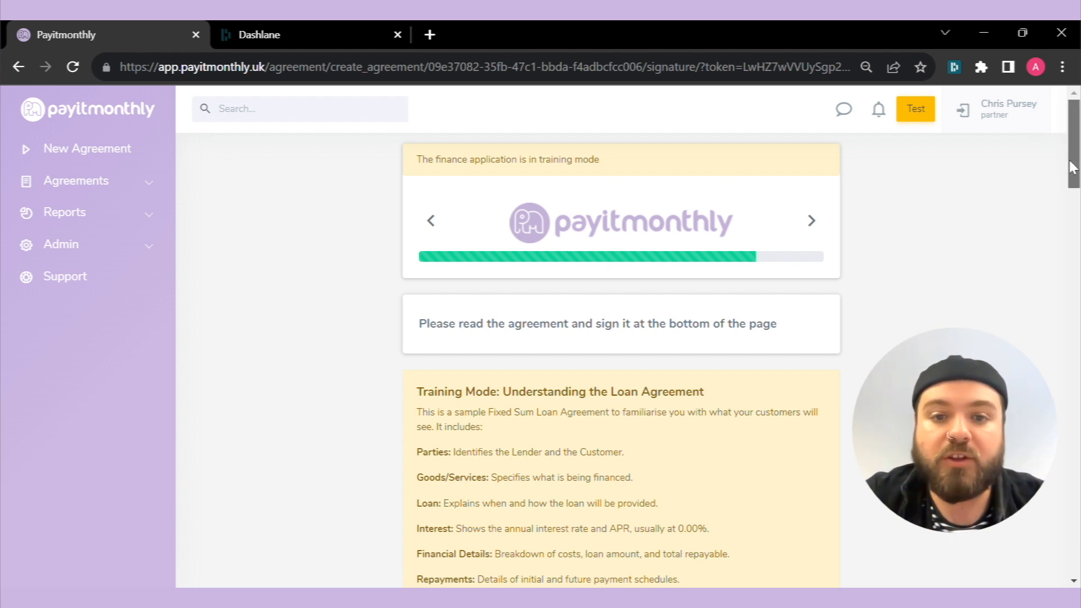
# Confirm the agreement has been read and understood, draw a dummy customer signature, and submit the test application
pyautogui.moveTo(1071, 167); pyautogui.dragTo(1078, 533)
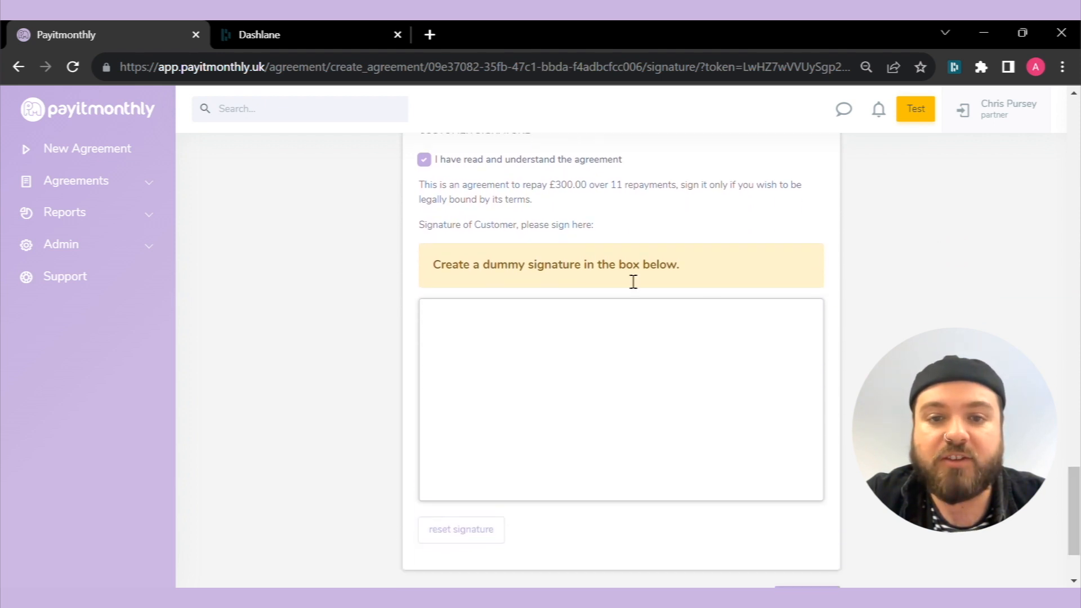
pyautogui.click(425, 160)
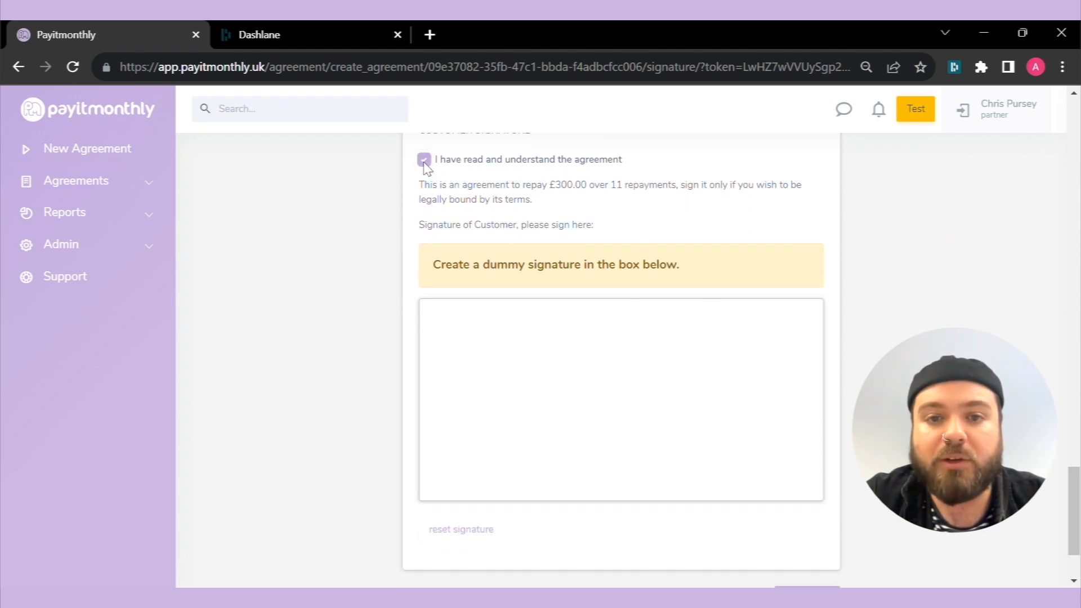
pyautogui.moveTo(539, 351)
pyautogui.mouseDown()
pyautogui.moveTo(460, 390)
pyautogui.moveTo(653, 421)
pyautogui.moveTo(633, 394)
pyautogui.mouseUp()
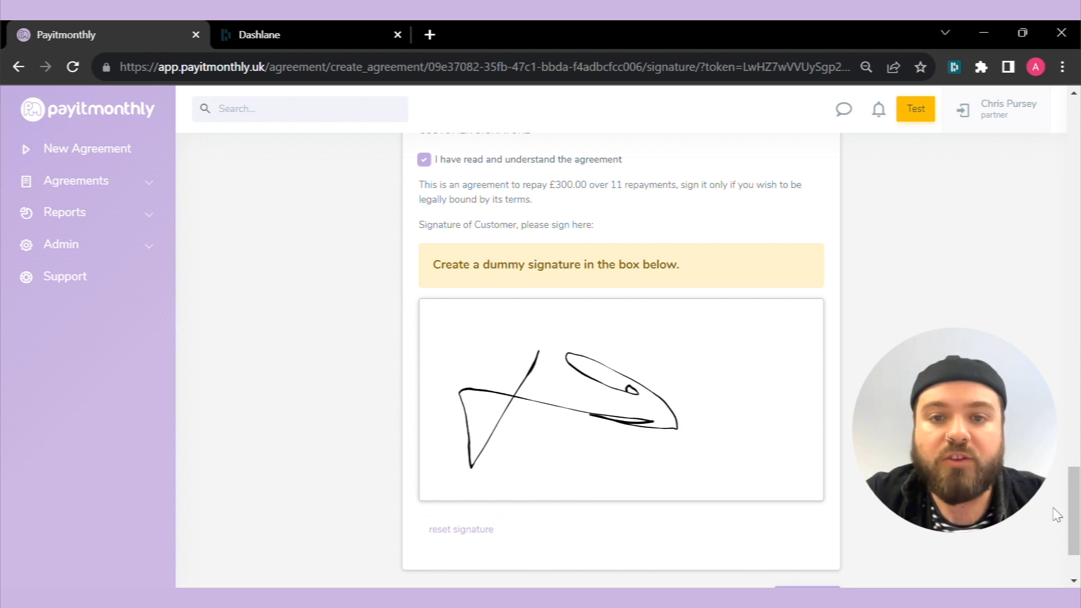
pyautogui.moveTo(1073, 515); pyautogui.dragTo(1077, 534)
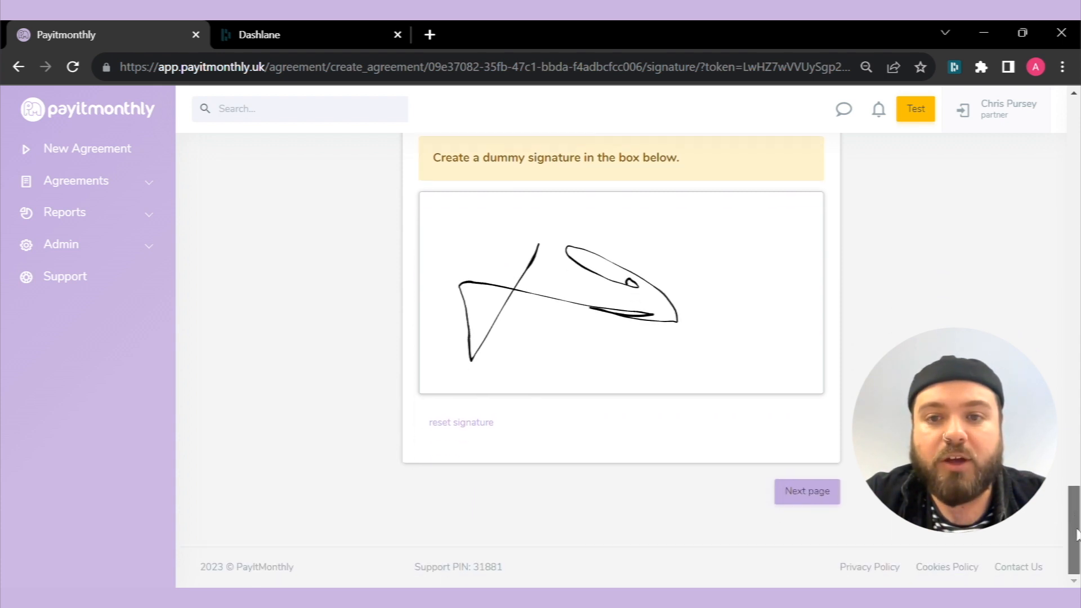
pyautogui.click(828, 497)
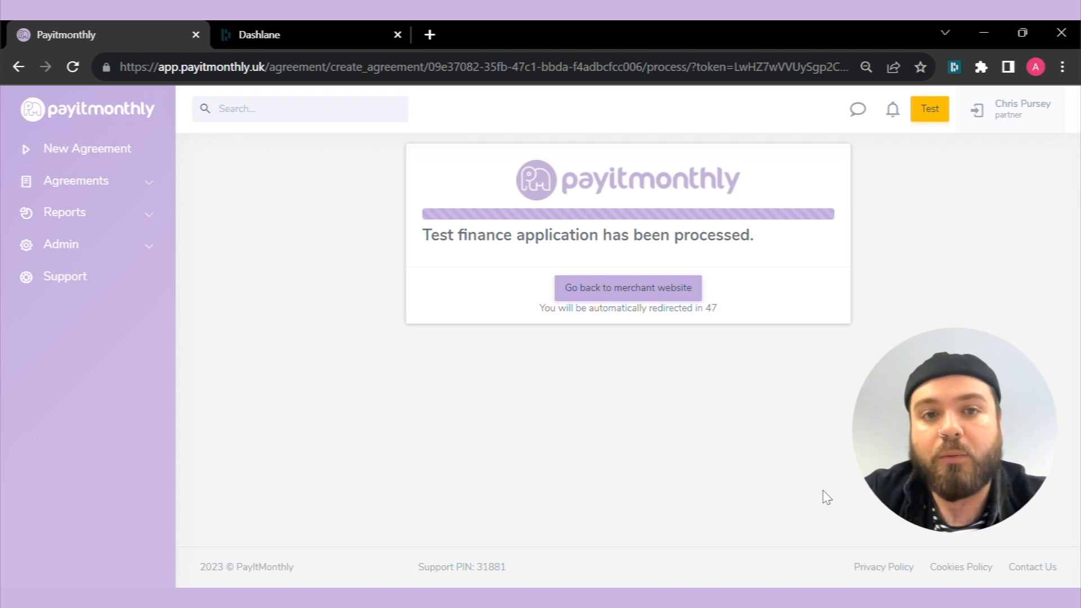
# Go to the list of signed agreements and open the most recently created test agreement
pyautogui.click(112, 96)
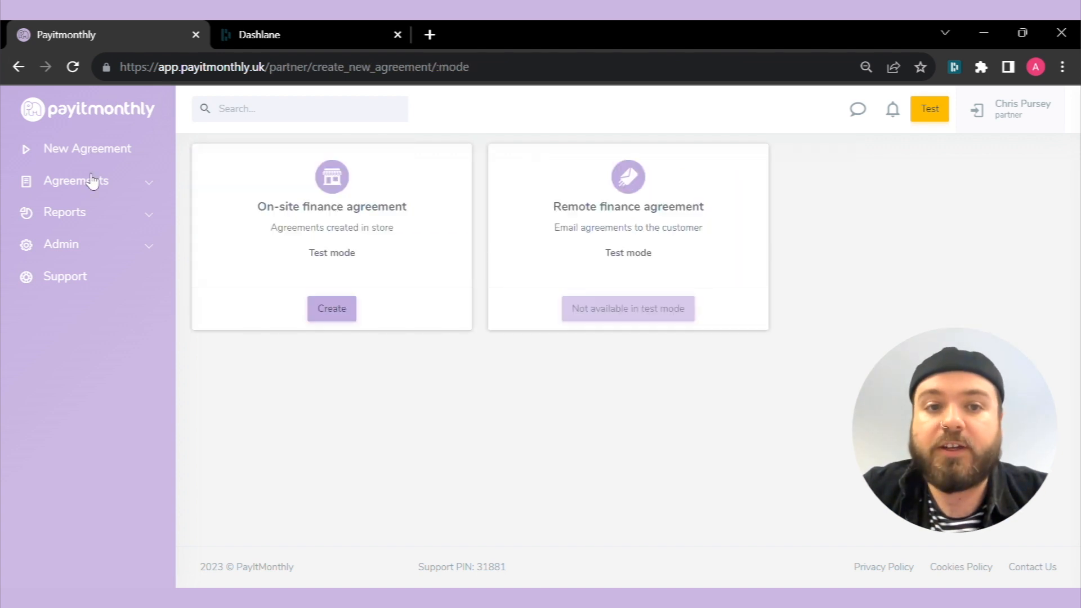
pyautogui.click(92, 182)
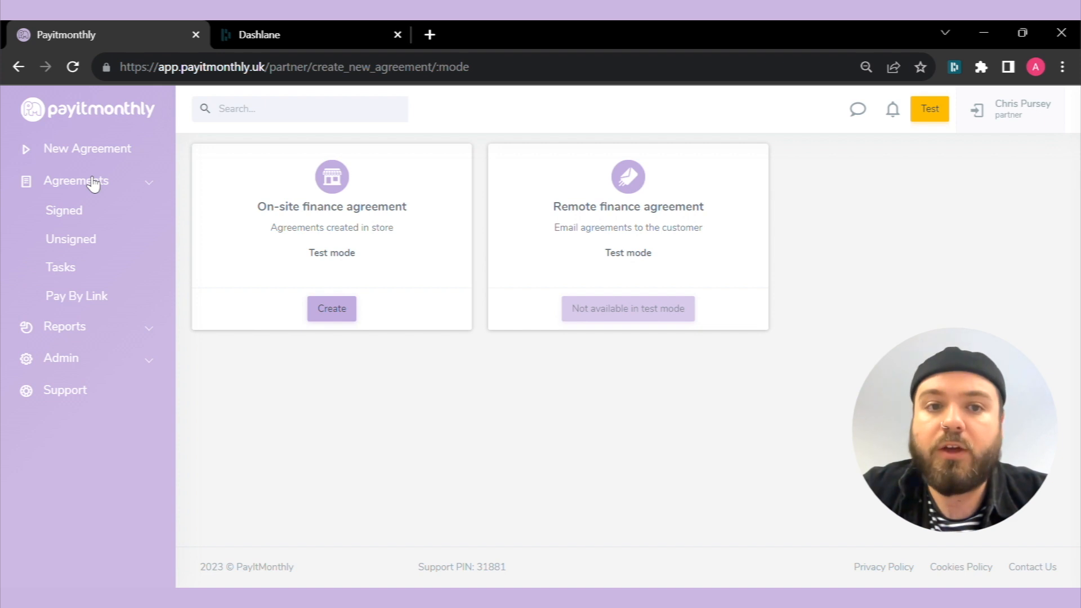
pyautogui.click(93, 217)
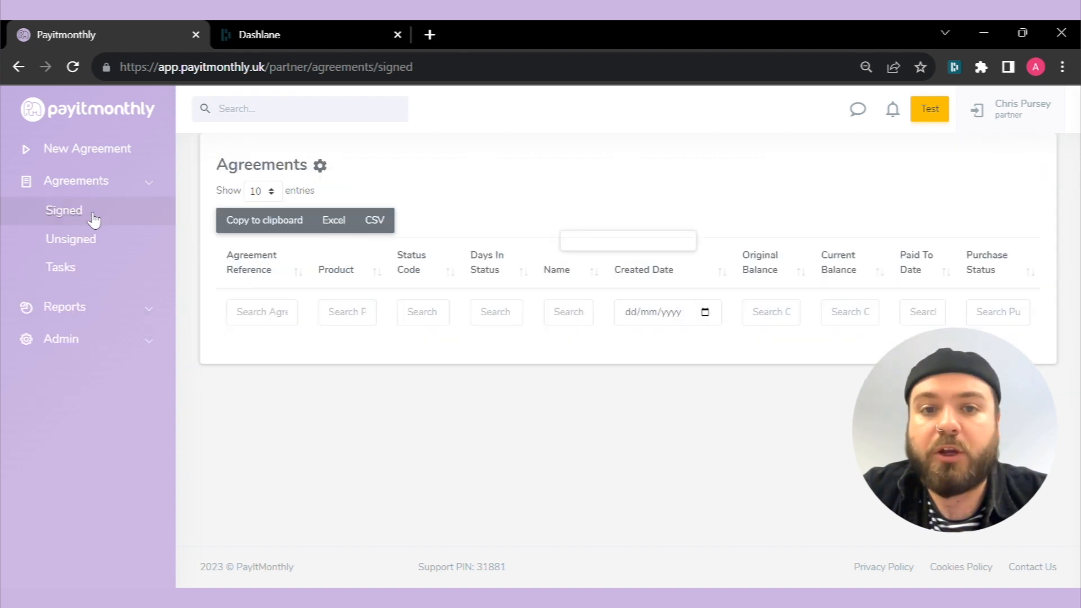
pyautogui.moveTo(1077, 347)
pyautogui.mouseDown()
pyautogui.moveTo(1078, 475)
pyautogui.moveTo(1078, 361)
pyautogui.mouseUp()
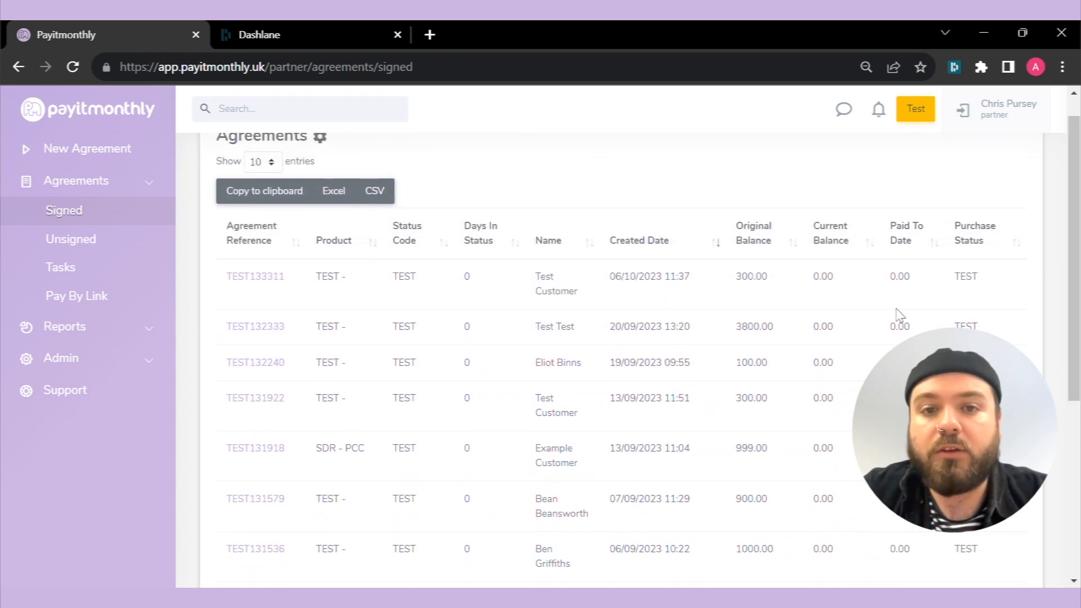
pyautogui.click(276, 276)
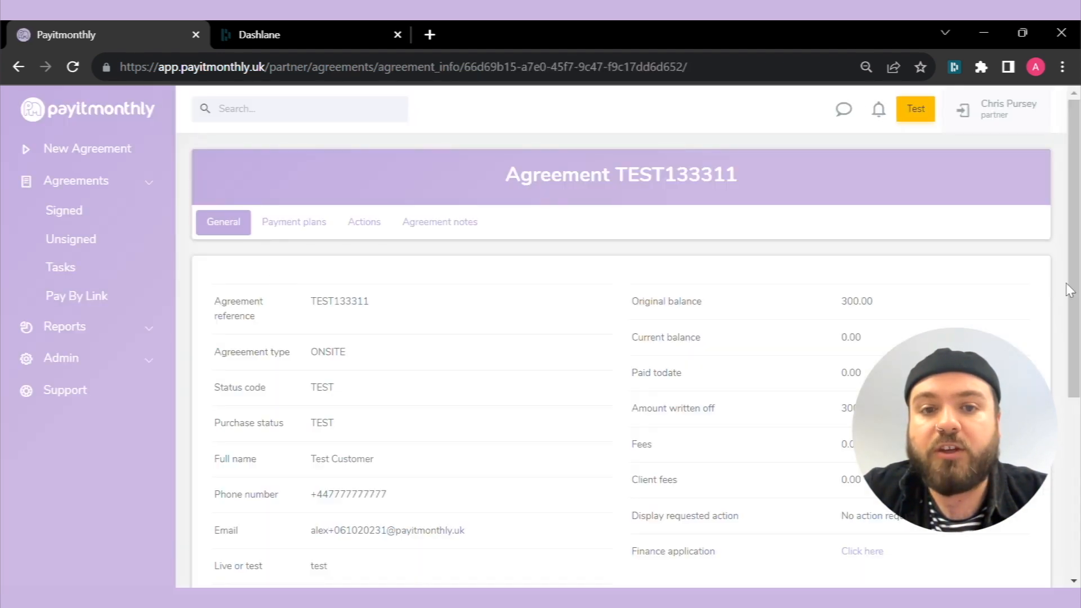
# Review the test agreement's general details, payment plans, available action requests and agreement notes
pyautogui.moveTo(1070, 291)
pyautogui.mouseDown()
pyautogui.moveTo(1077, 464)
pyautogui.moveTo(1078, 309)
pyautogui.mouseUp()
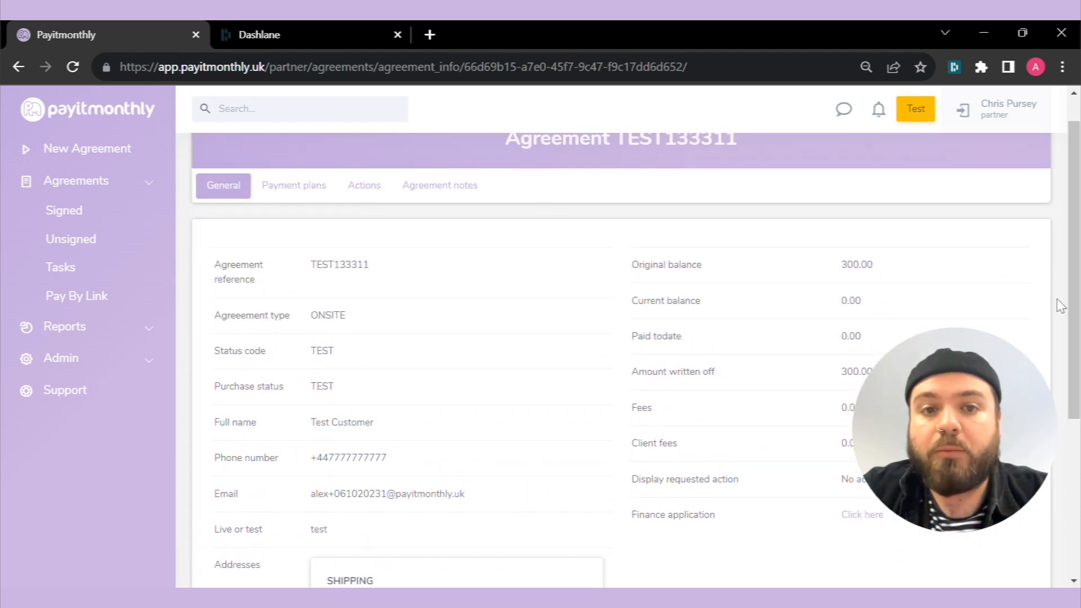
pyautogui.click(288, 189)
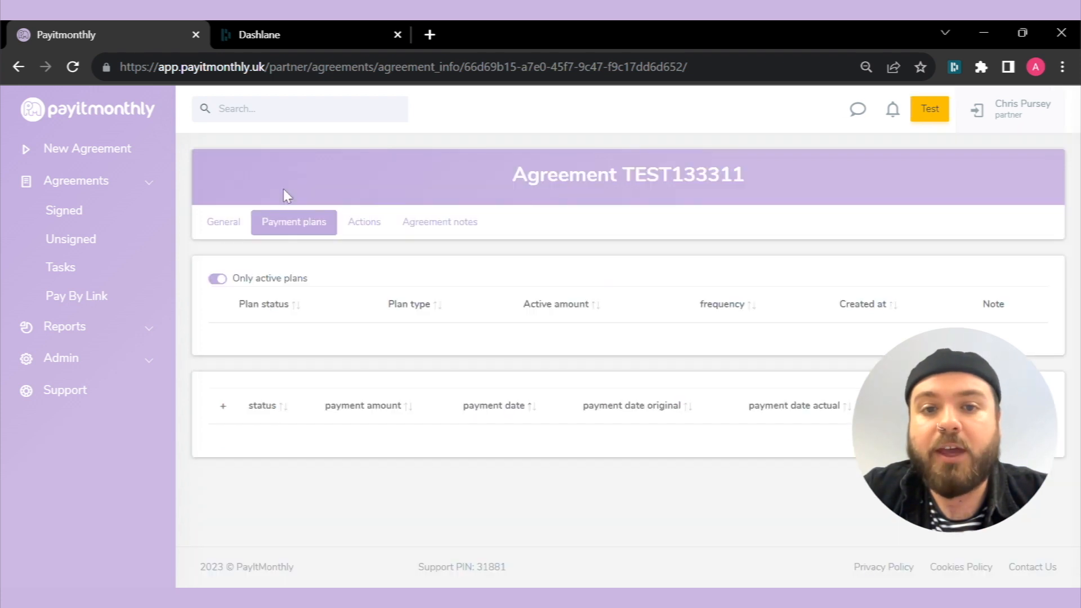
pyautogui.click(373, 228)
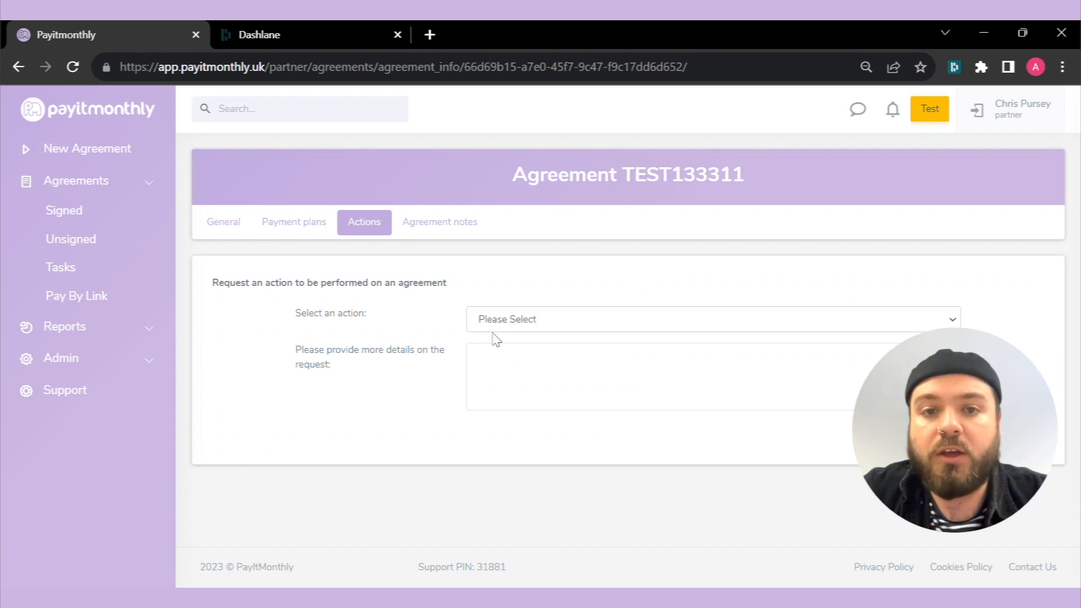
pyautogui.click(434, 227)
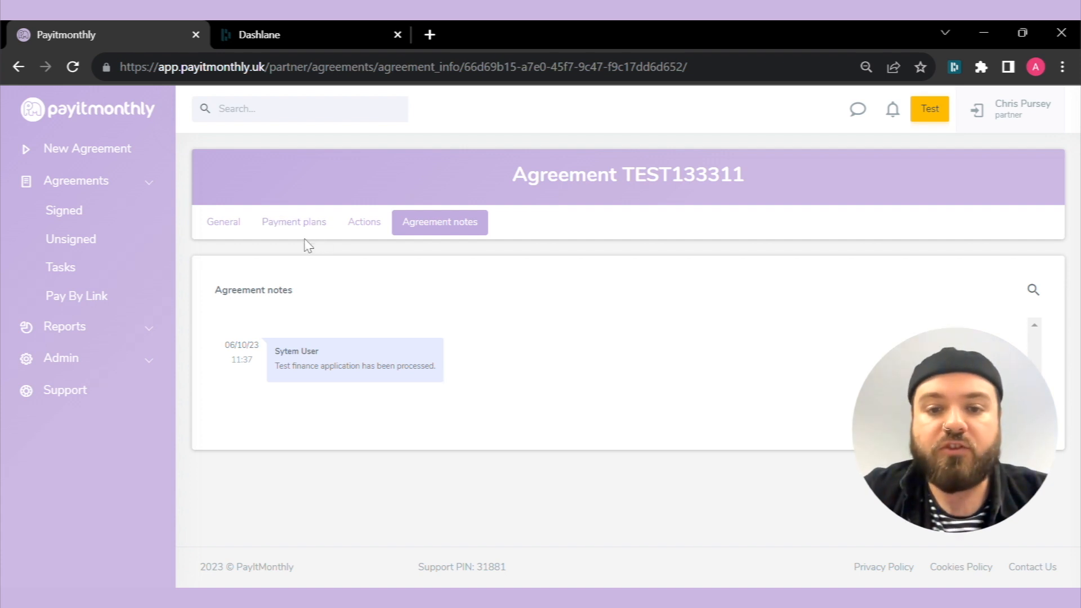
# Open the agreement task list, go to the Supply supporting documents task, and examine its document upload and delivery confirmation sections
pyautogui.click(83, 273)
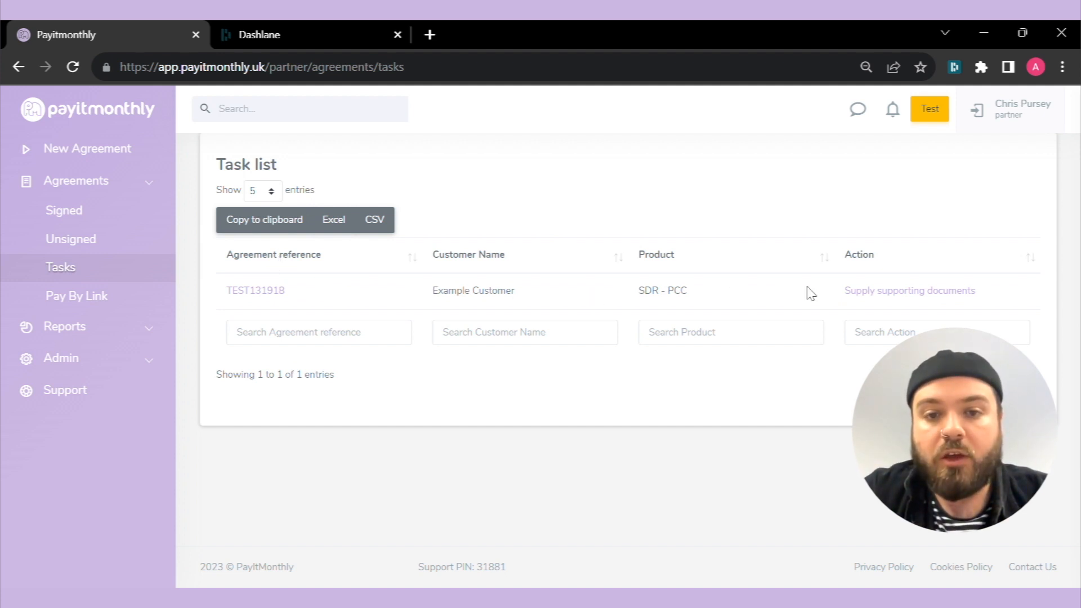
pyautogui.click(865, 294)
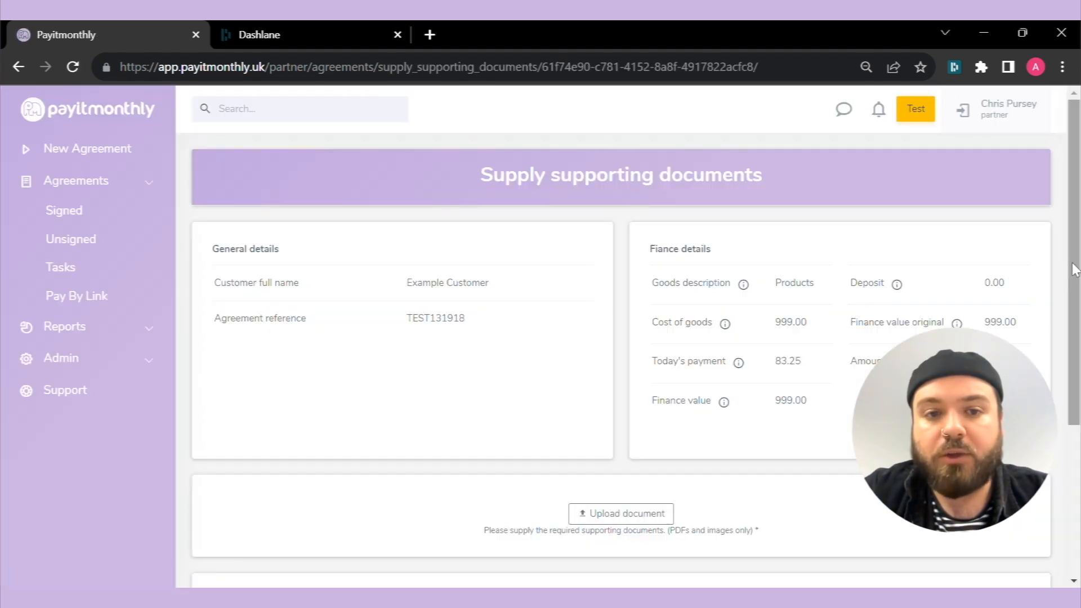
pyautogui.moveTo(1075, 266); pyautogui.dragTo(1076, 290)
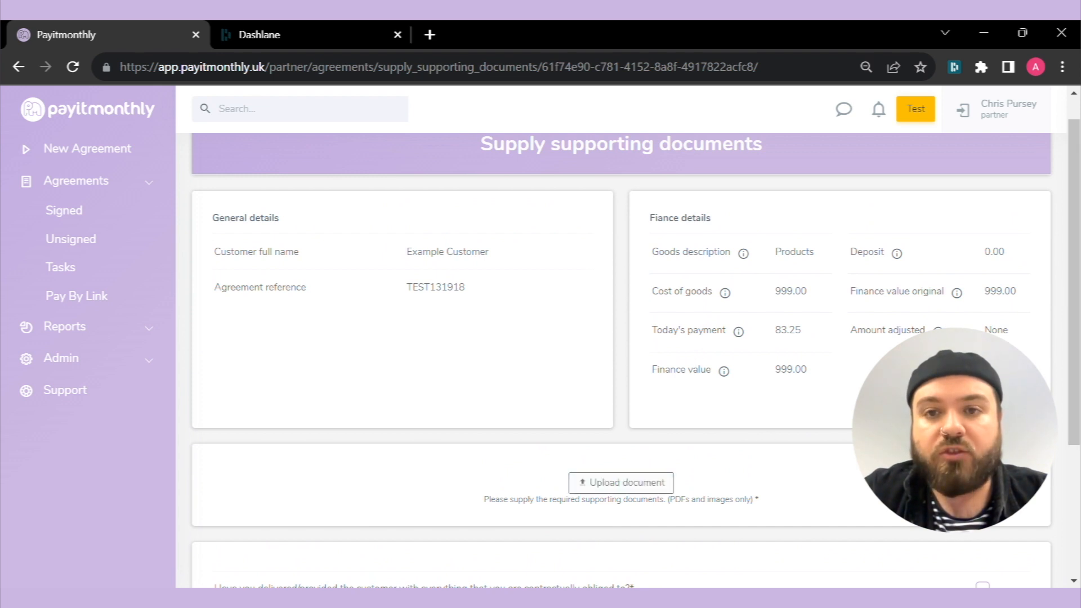
pyautogui.moveTo(1076, 373); pyautogui.dragTo(1077, 490)
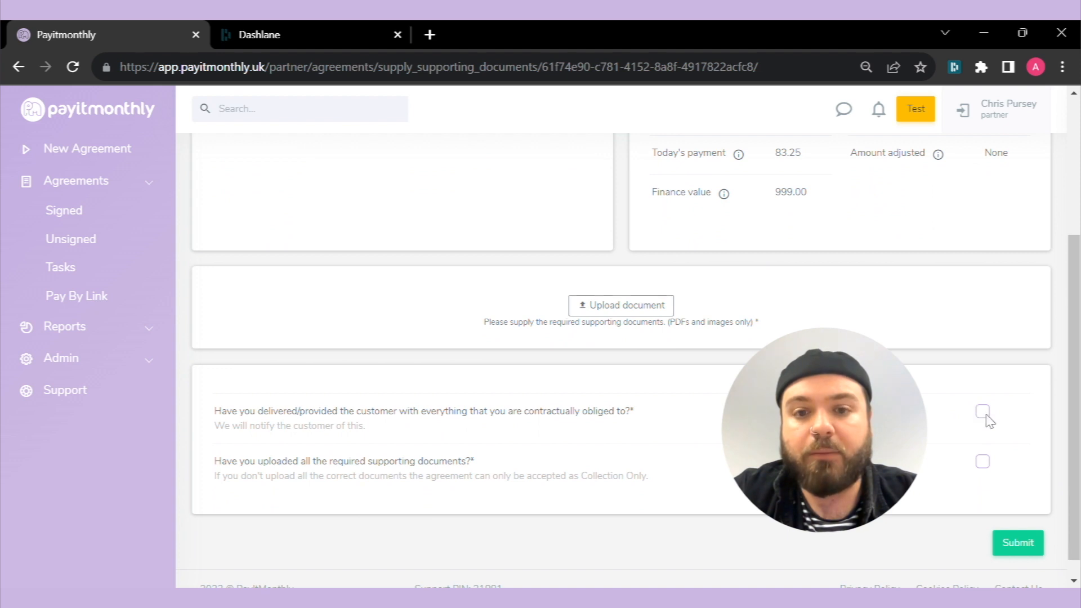
pyautogui.click(982, 415)
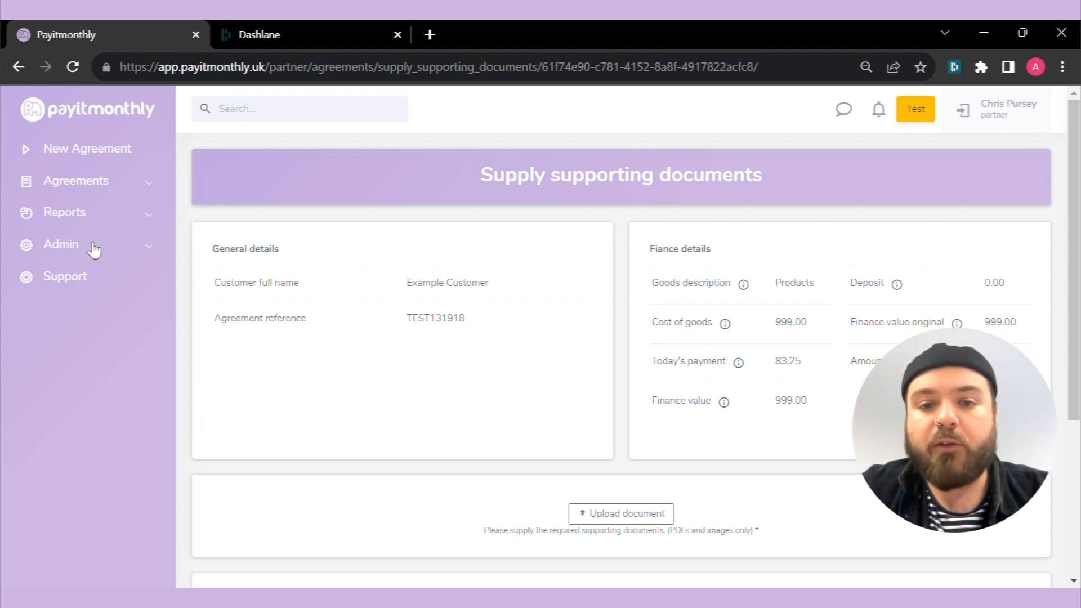
# Expand the admin section and open the remittance page
pyautogui.click(93, 250)
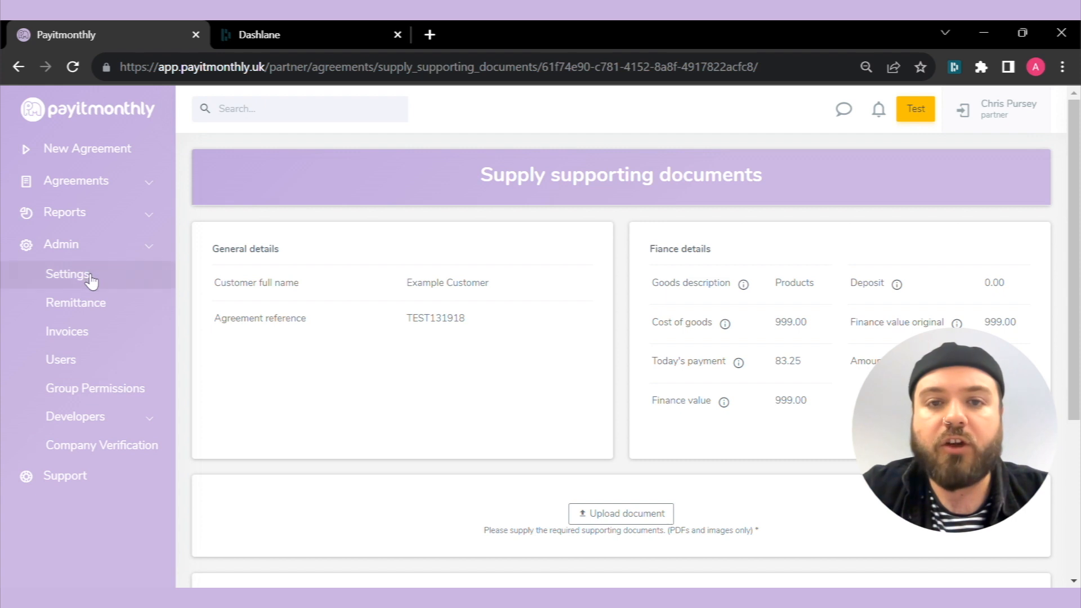
pyautogui.click(92, 308)
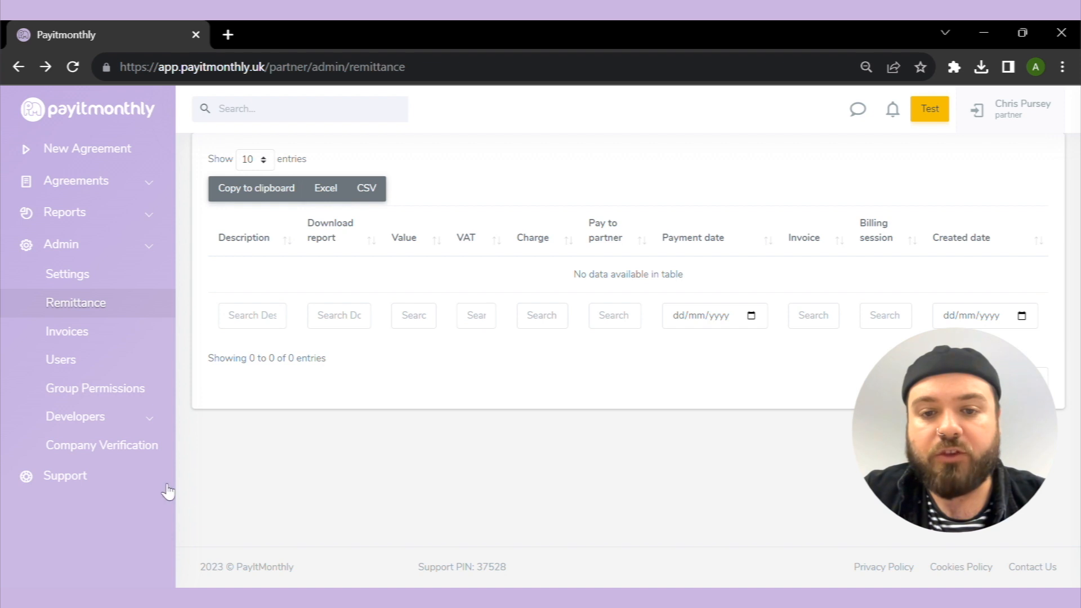
# View the Payitmonthly contact page for support options, close it to return to the portal, and open the live chat
pyautogui.click(93, 483)
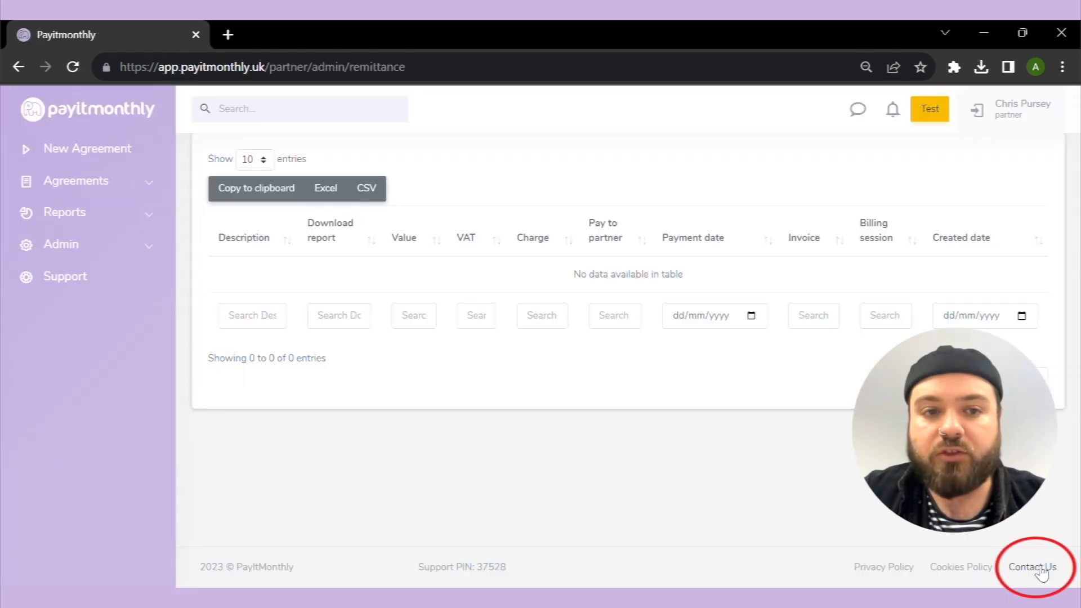
pyautogui.click(1041, 569)
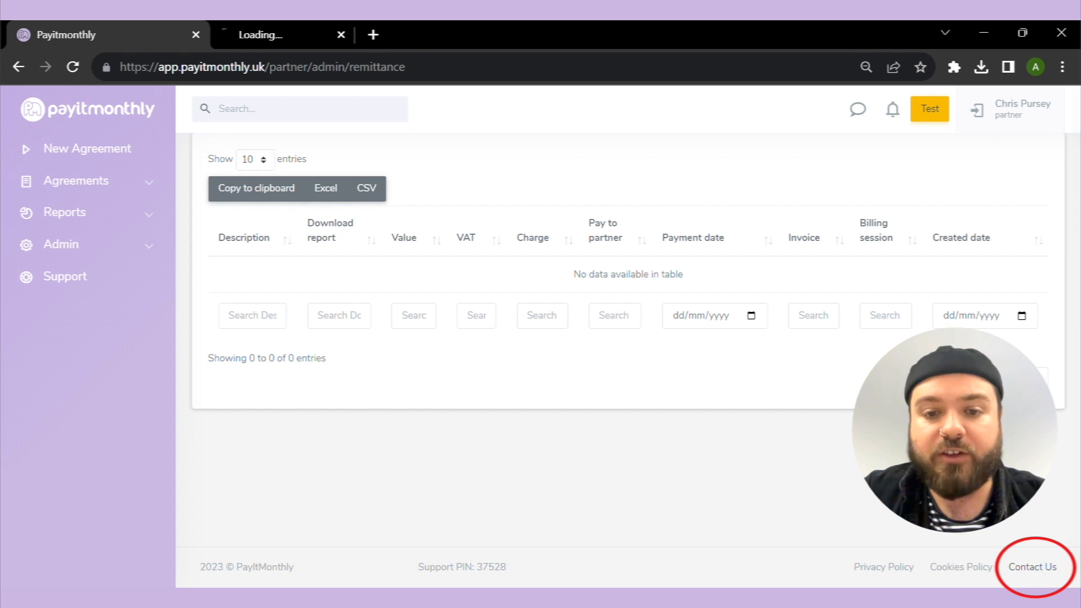
pyautogui.click(314, 29)
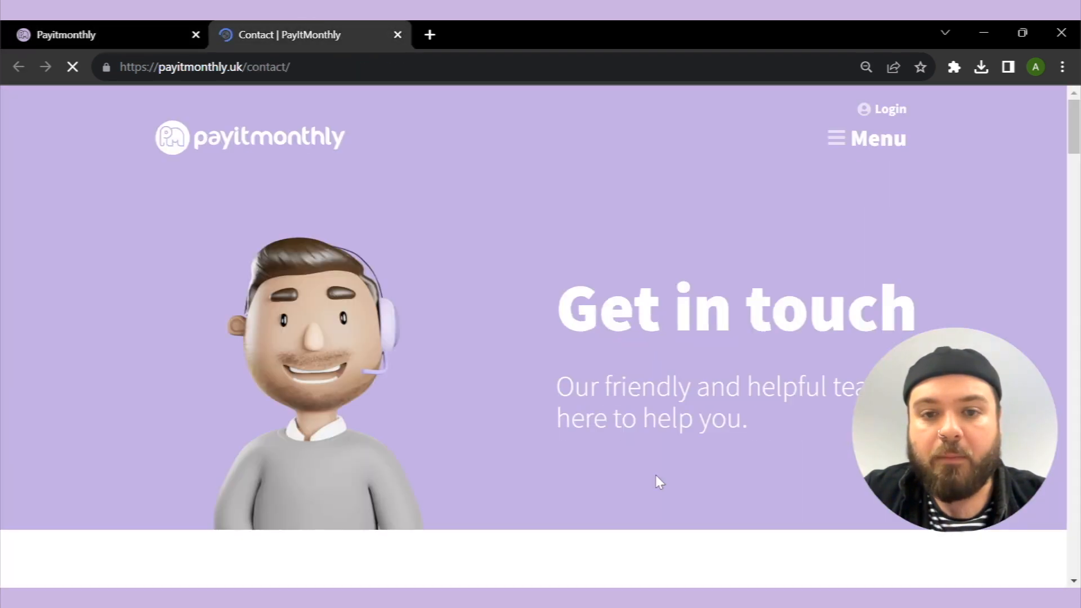
pyautogui.scroll(-5, 657, 481)
pyautogui.scroll(-4, 656, 482)
pyautogui.hotkey('ctrl', 'w')
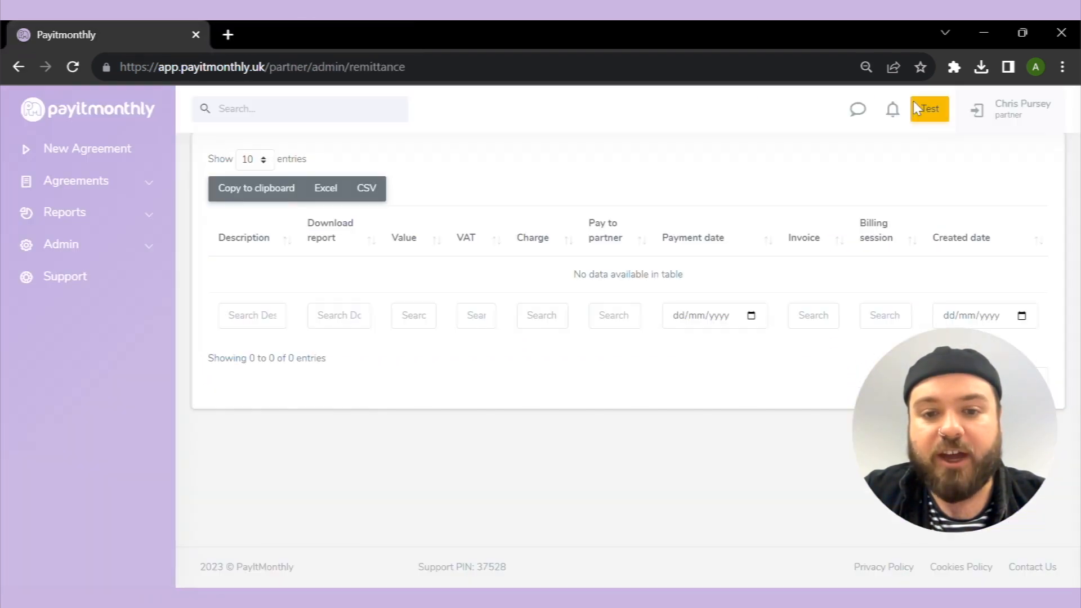
pyautogui.click(859, 111)
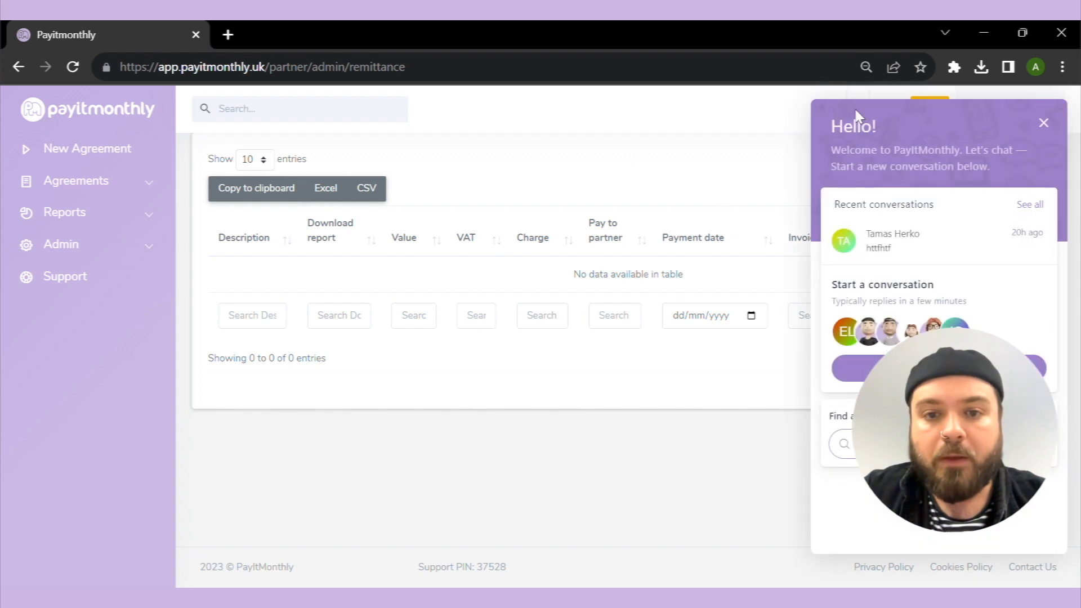